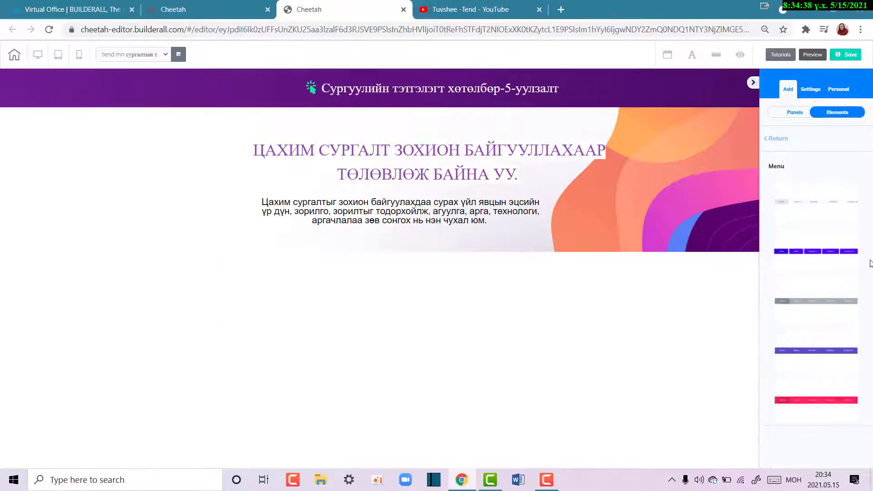
# - Add the purple menu bar below the header banner and relabel its five items Хичээл -1 through Хичээл -5
pyautogui.moveTo(796, 352); pyautogui.dragTo(380, 276)
pyautogui.moveTo(330, 246); pyautogui.dragTo(312, 271)
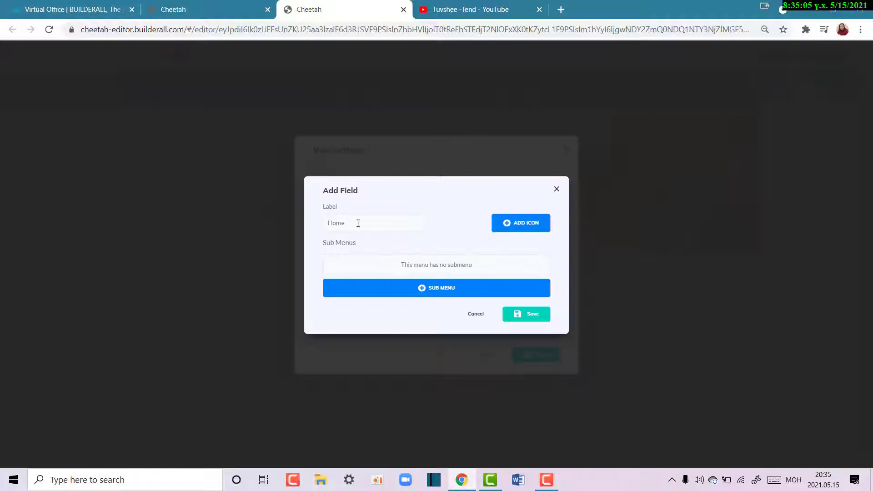
pyautogui.moveTo(357, 223); pyautogui.dragTo(306, 230)
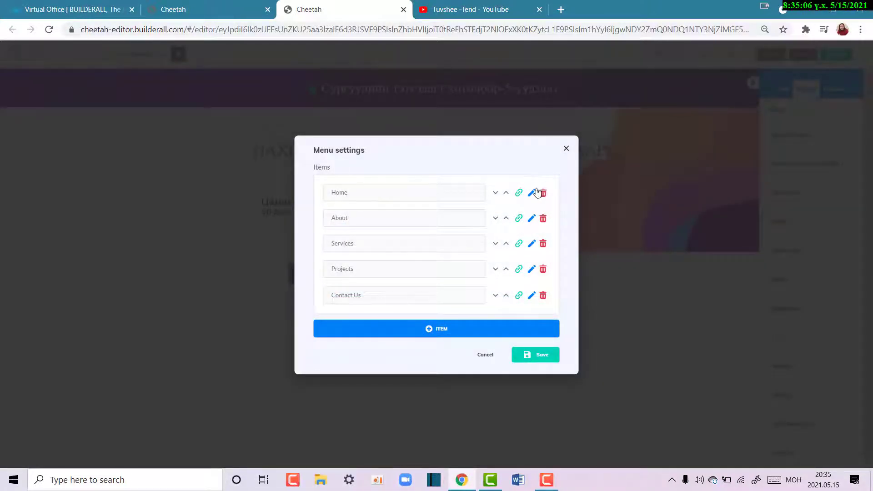
pyautogui.click(533, 193)
pyautogui.click(389, 217)
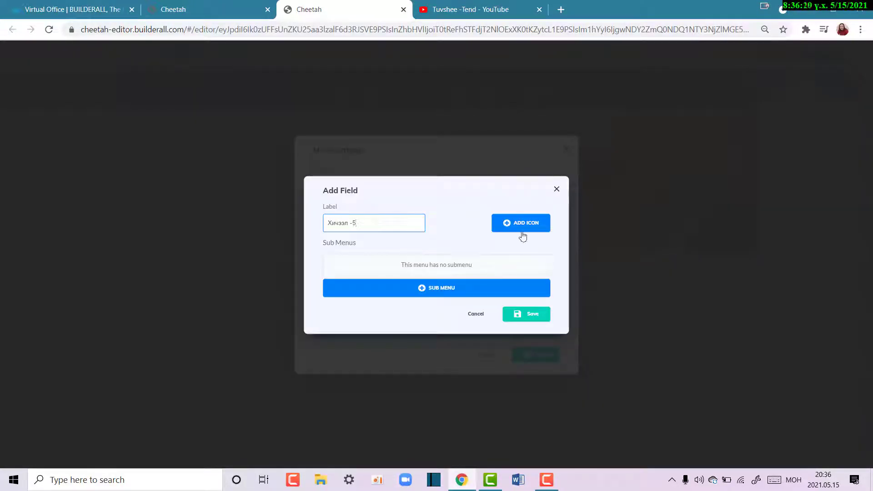
pyautogui.click(518, 313)
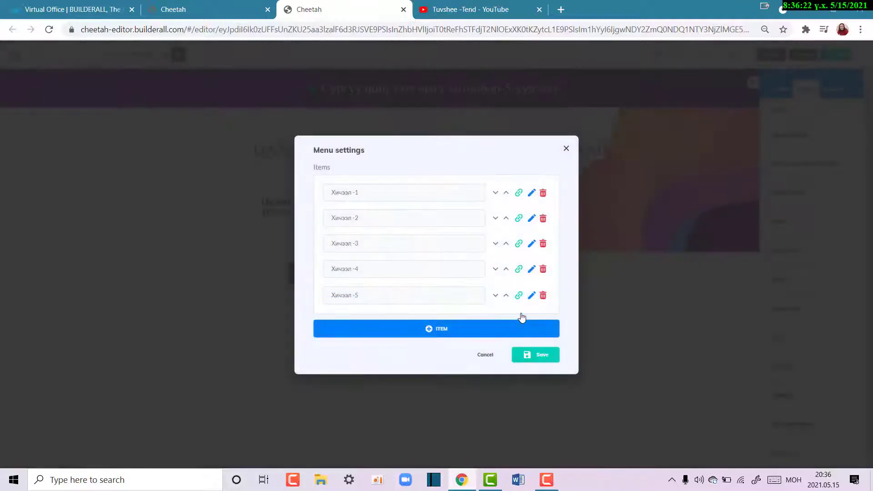
pyautogui.click(538, 354)
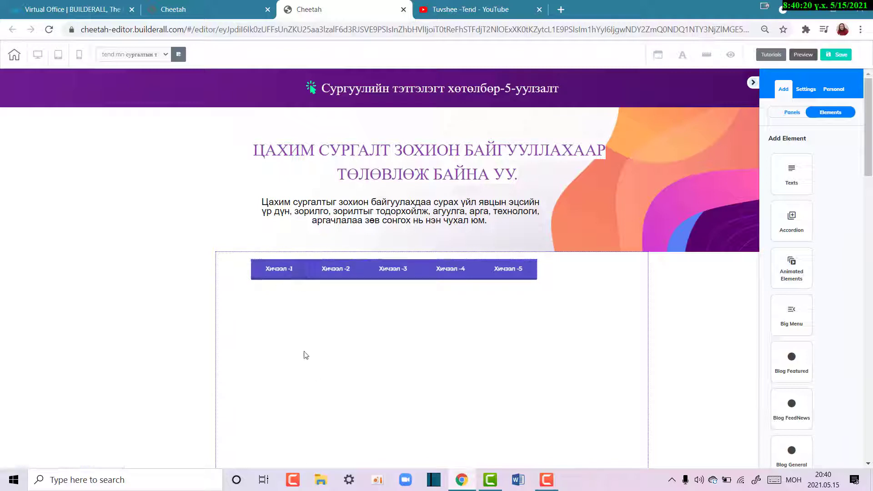
# - Add the first Rotation Banner design, with the multi-armed man illustration, to the empty area below the lesson menu
pyautogui.scroll(-3, 413, 386)
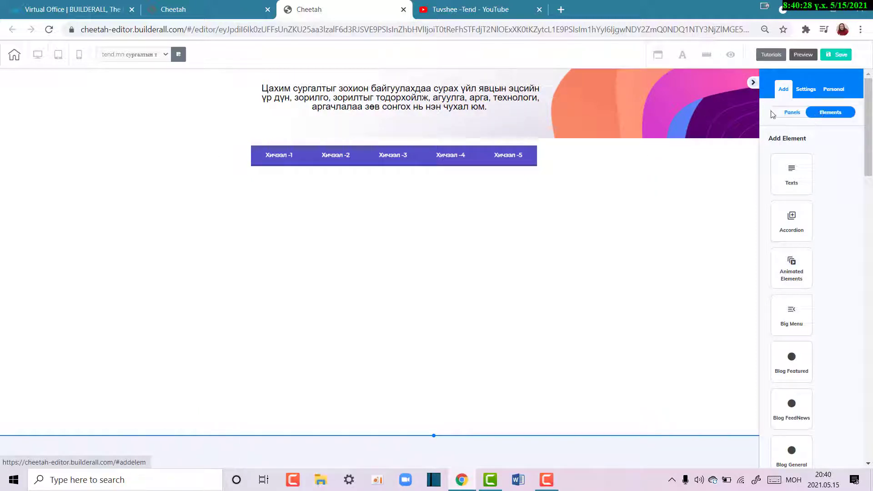
pyautogui.click(794, 114)
pyautogui.scroll(-6, 837, 330)
pyautogui.scroll(-4, 838, 330)
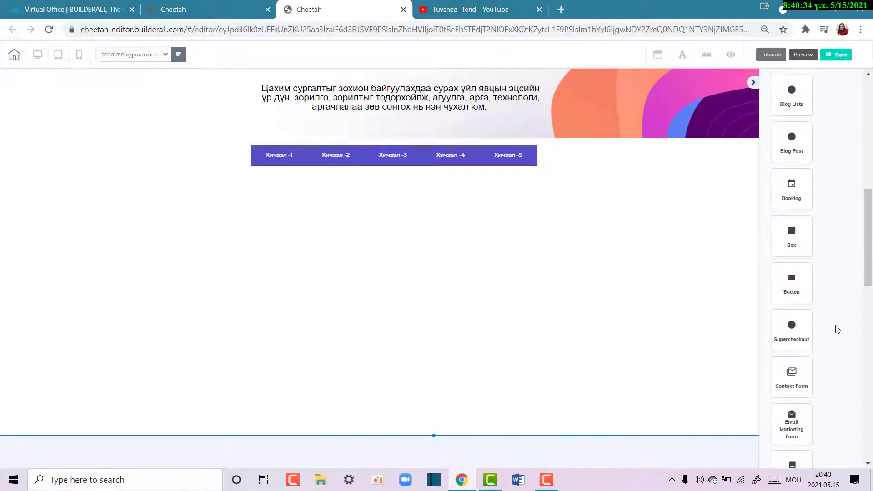
pyautogui.scroll(-7, 837, 330)
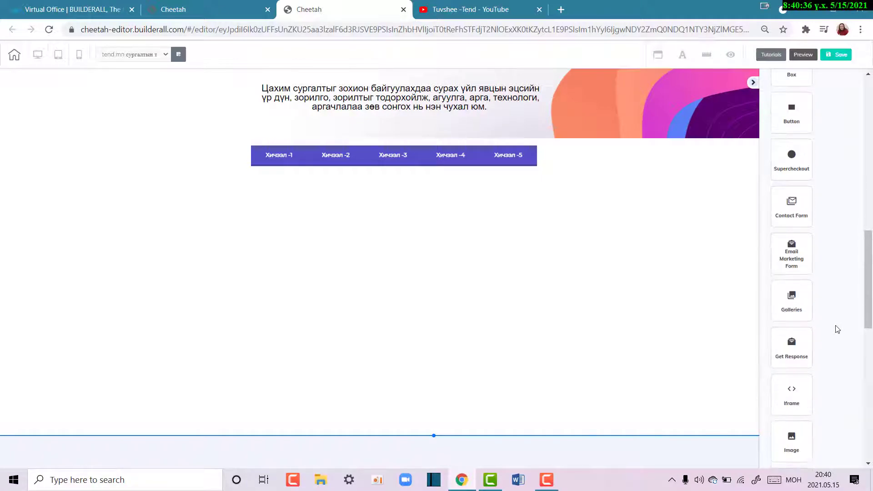
pyautogui.scroll(-6, 838, 329)
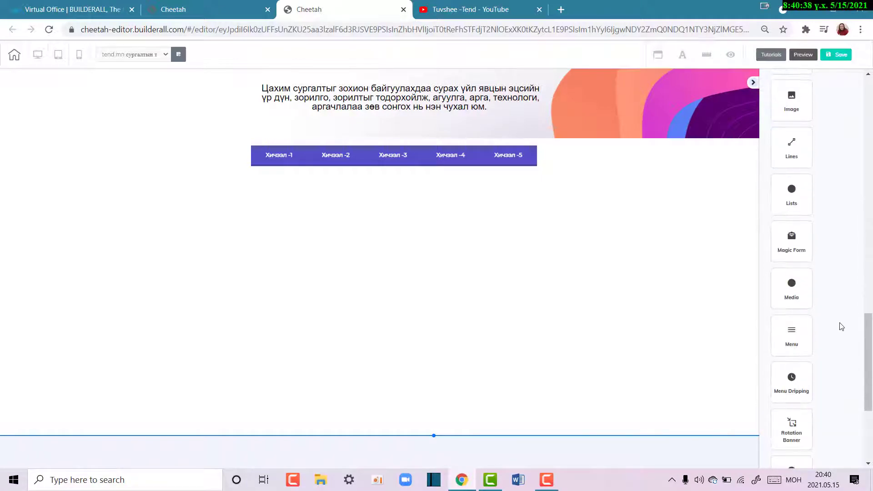
pyautogui.scroll(-4, 841, 326)
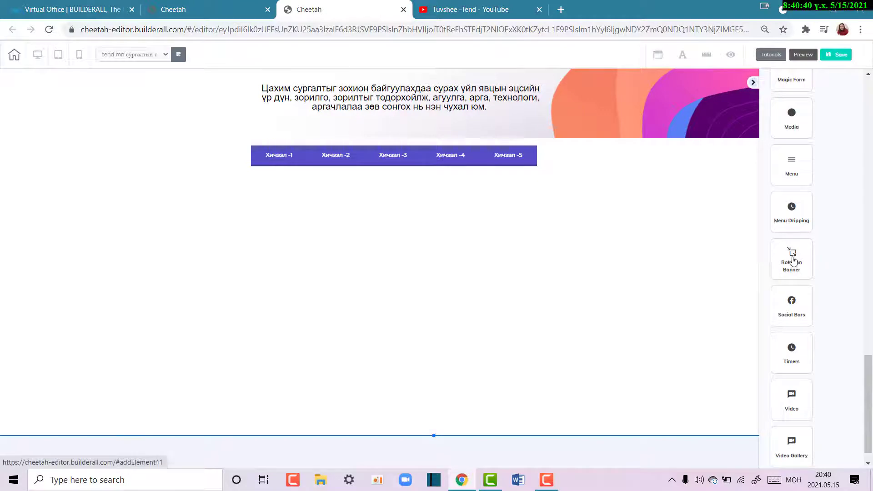
pyautogui.click(777, 269)
pyautogui.moveTo(813, 203); pyautogui.dragTo(353, 214)
pyautogui.moveTo(476, 215); pyautogui.dragTo(472, 212)
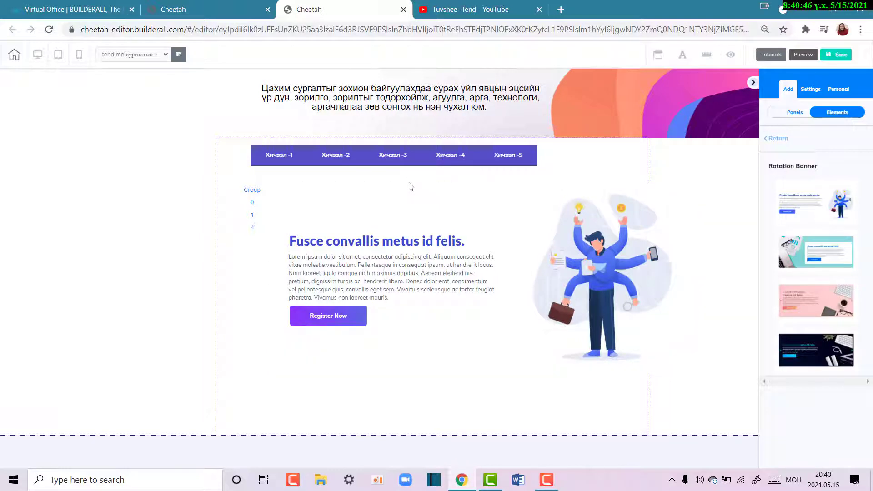
# - Move the slide's illustration closer to its text and shift the rotation banner so it fits within the content section's width
pyautogui.moveTo(600, 223); pyautogui.dragTo(559, 231)
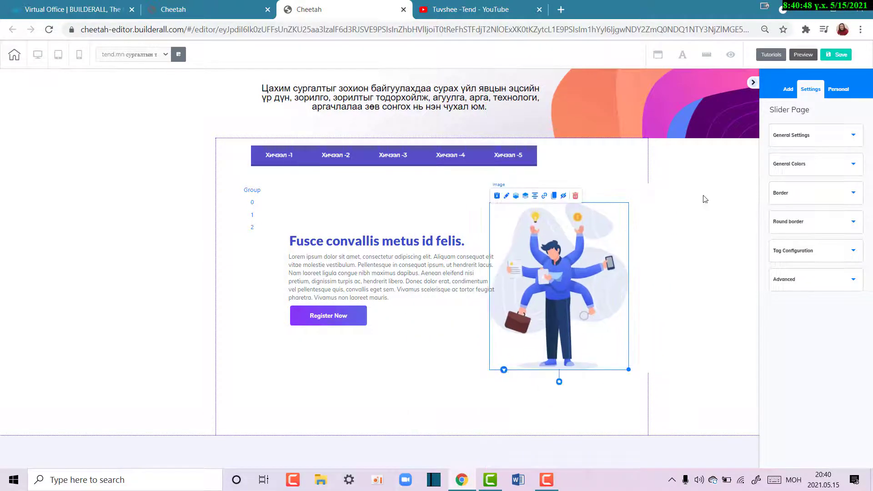
pyautogui.moveTo(696, 187); pyautogui.dragTo(644, 180)
pyautogui.click(461, 179)
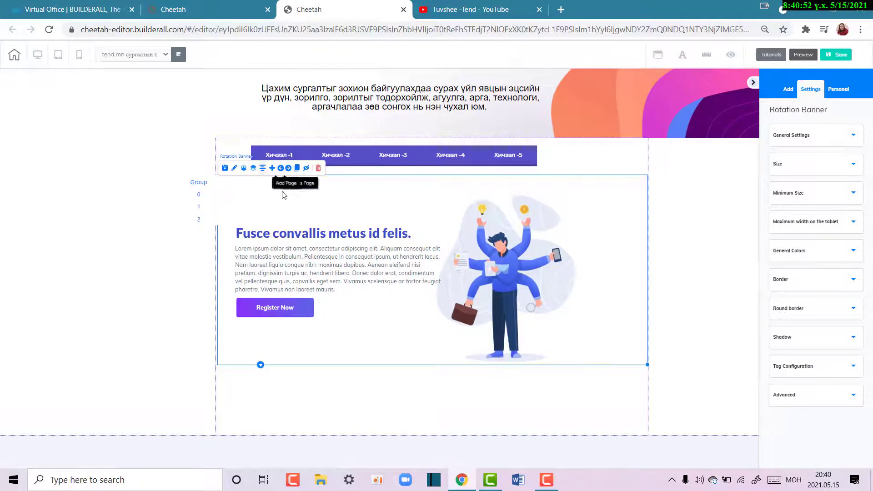
# - Review the rotation banner's pages 0, 1 and 2 and delete page 0, the slide with the multi-armed man
pyautogui.click(200, 208)
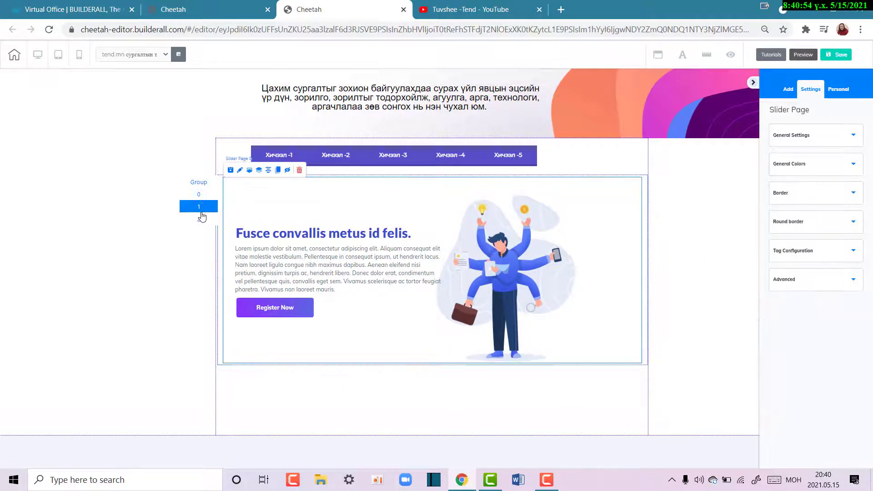
pyautogui.click(199, 219)
pyautogui.click(198, 196)
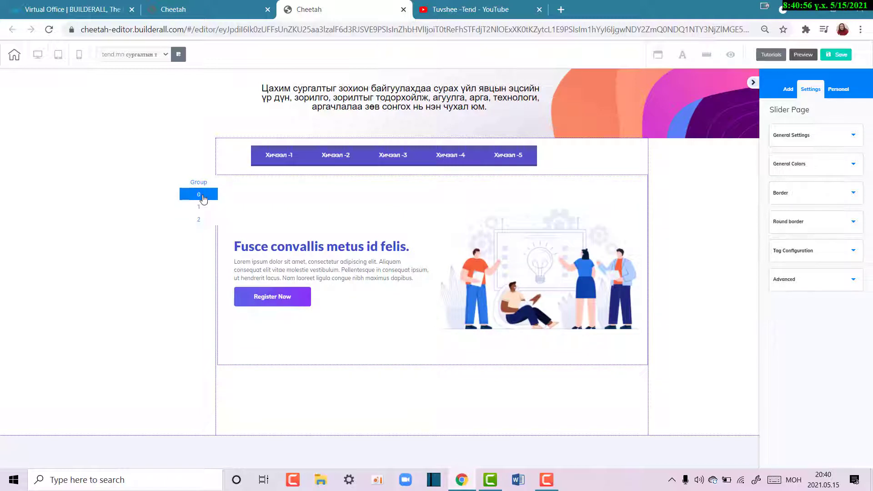
pyautogui.click(198, 208)
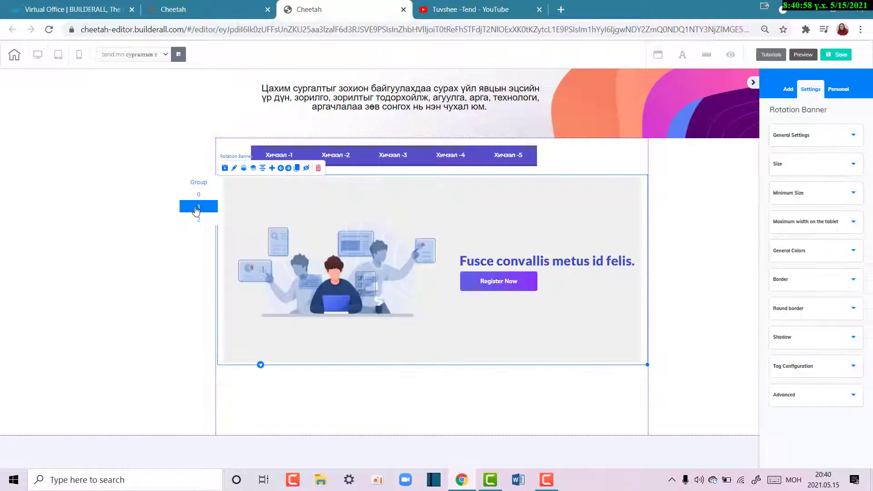
pyautogui.click(199, 197)
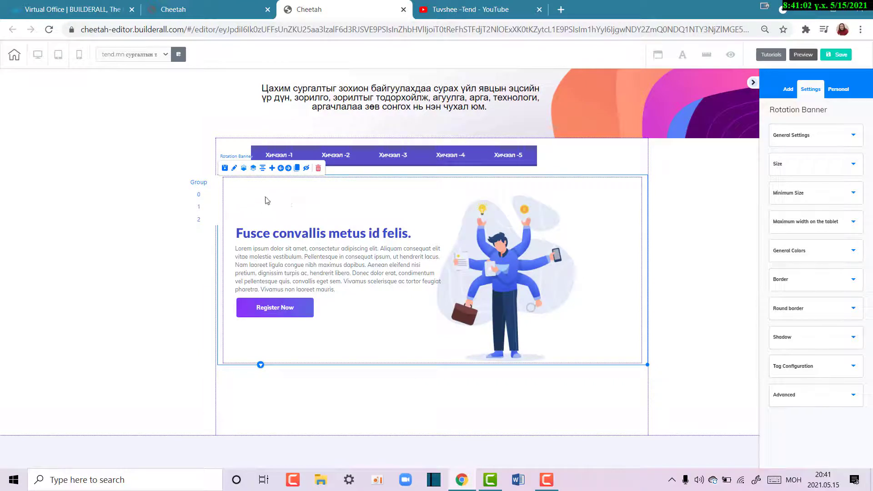
pyautogui.click(406, 211)
pyautogui.click(405, 211)
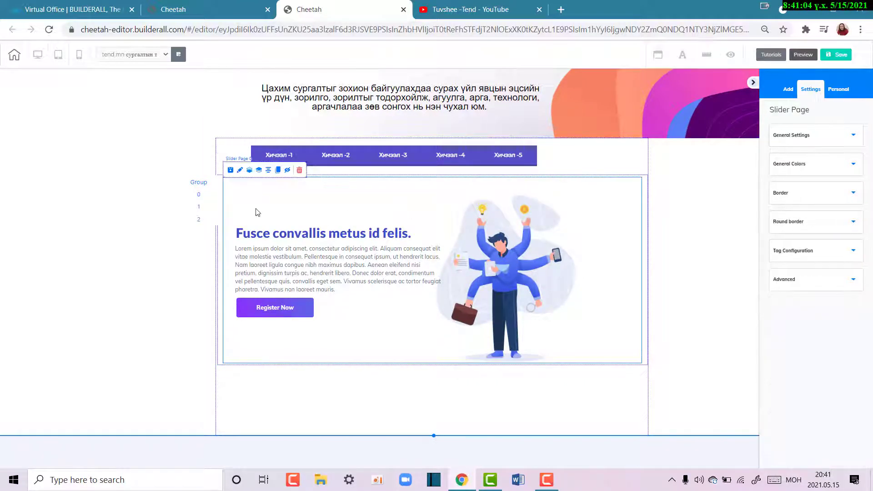
pyautogui.click(299, 170)
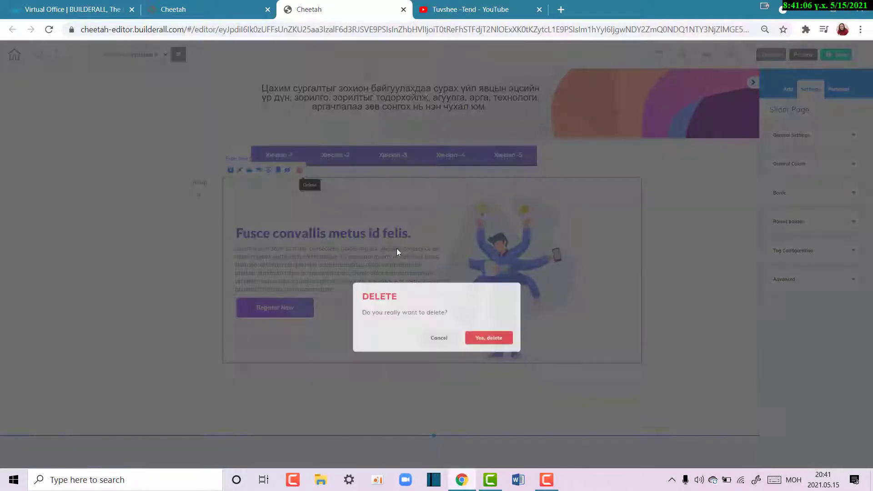
pyautogui.click(499, 278)
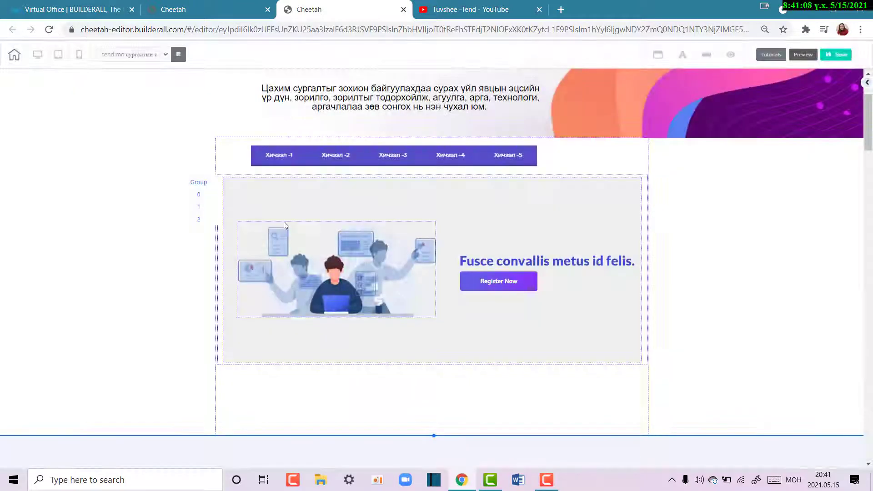
# - Delete the grey-background slide with the man at a laptop from the rotation banner
pyautogui.click(206, 196)
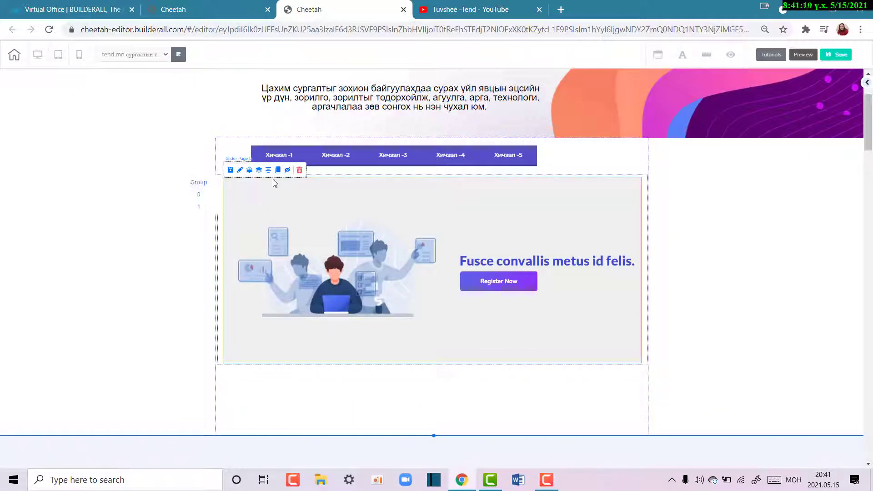
pyautogui.click(299, 170)
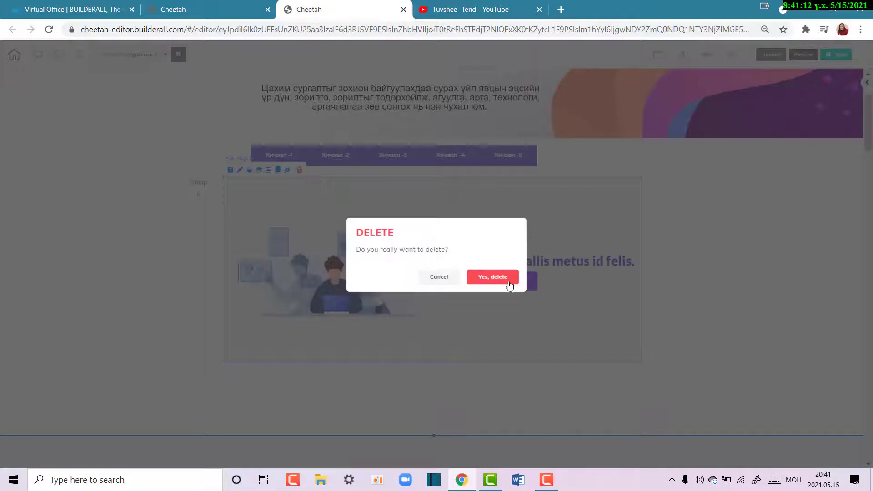
pyautogui.click(509, 283)
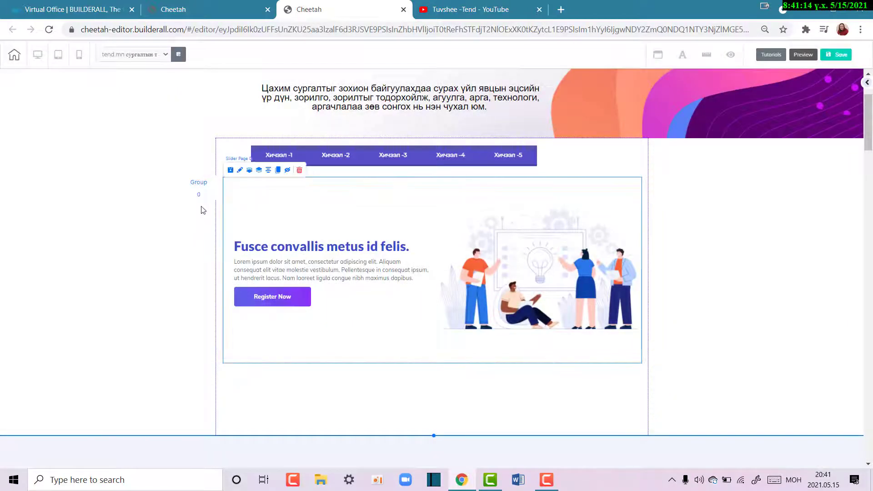
# - Move the remaining slide's heading and its paragraph text higher on the slide
pyautogui.click(402, 246)
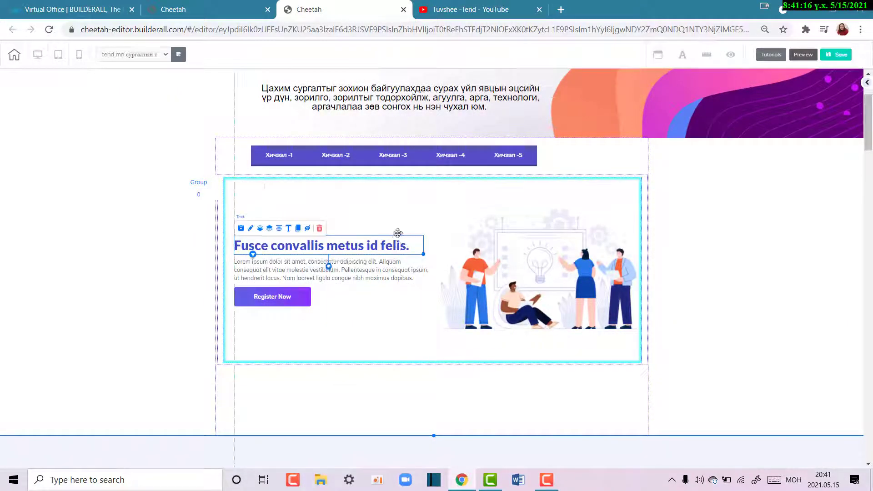
pyautogui.moveTo(398, 233); pyautogui.dragTo(401, 196)
pyautogui.moveTo(343, 277); pyautogui.dragTo(342, 244)
# - Replace the slide's heading text with "Хичээл -1: Сэдэв"
pyautogui.click(411, 208)
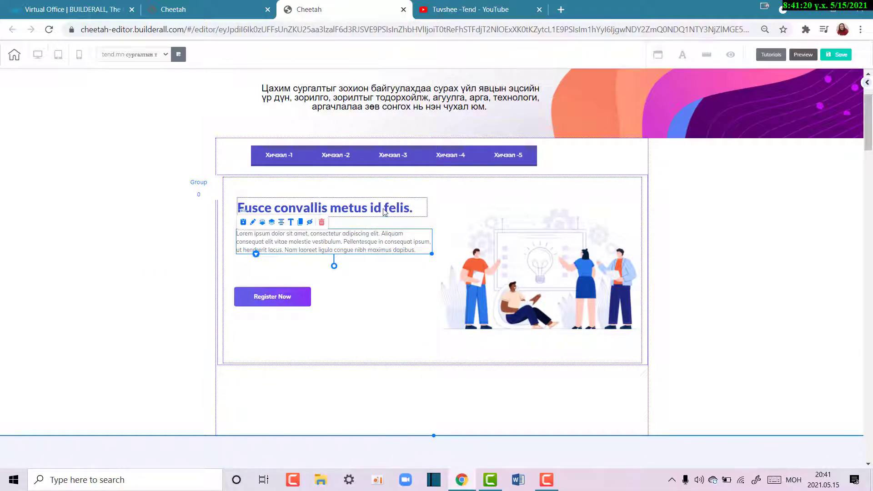
pyautogui.doubleClick(413, 209)
pyautogui.moveTo(386, 205); pyautogui.dragTo(242, 200)
pyautogui.write('Х')
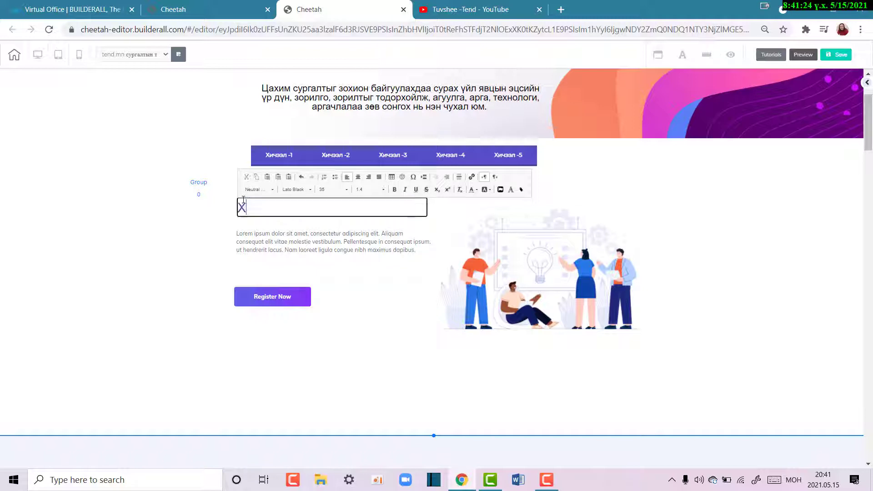
pyautogui.write('ичээл -')
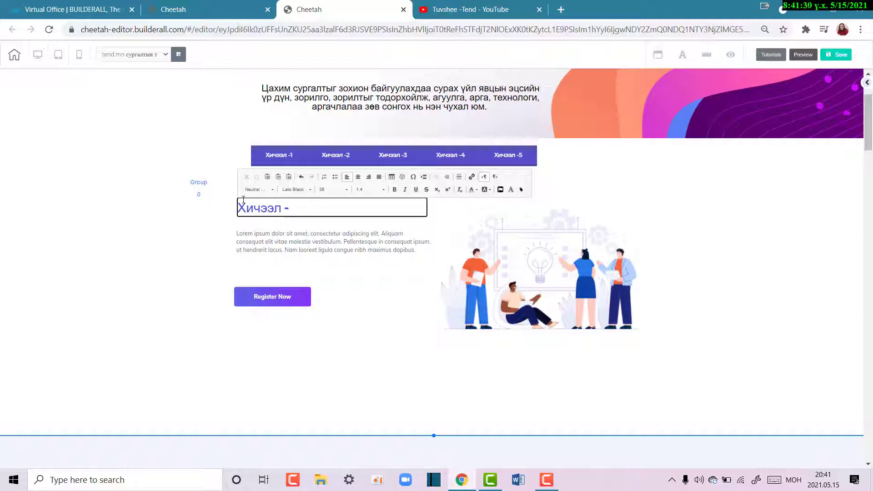
pyautogui.write('1Д')
pyautogui.hotkey('alt', 'shift')
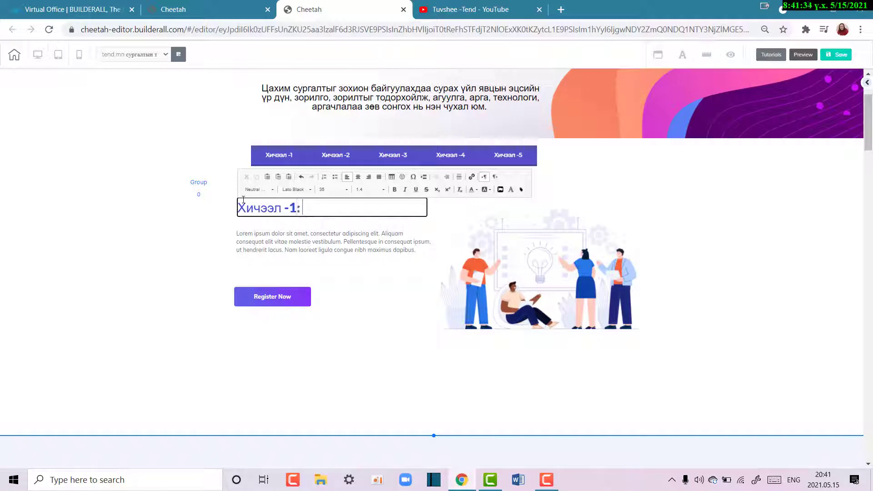
pyautogui.write('Vt;')
pyautogui.press('BackSpace')
pyautogui.hotkey('alt', 'shift')
pyautogui.click(319, 241)
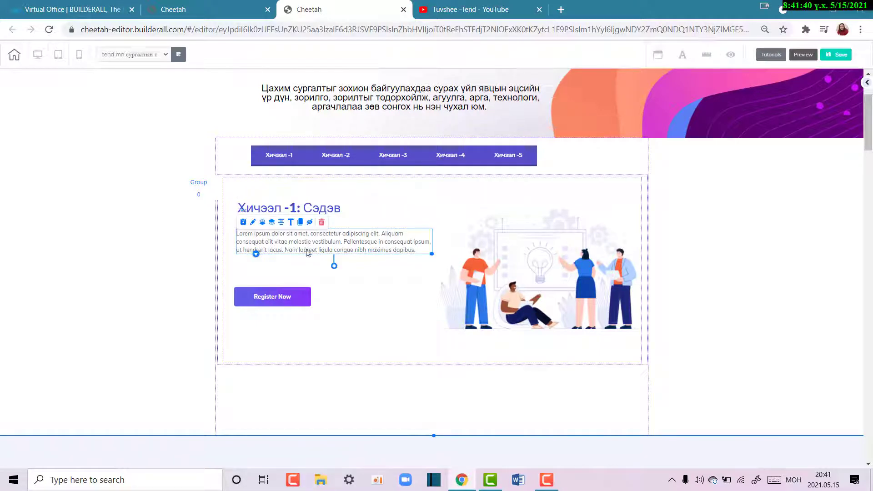
pyautogui.click(291, 299)
pyautogui.click(251, 280)
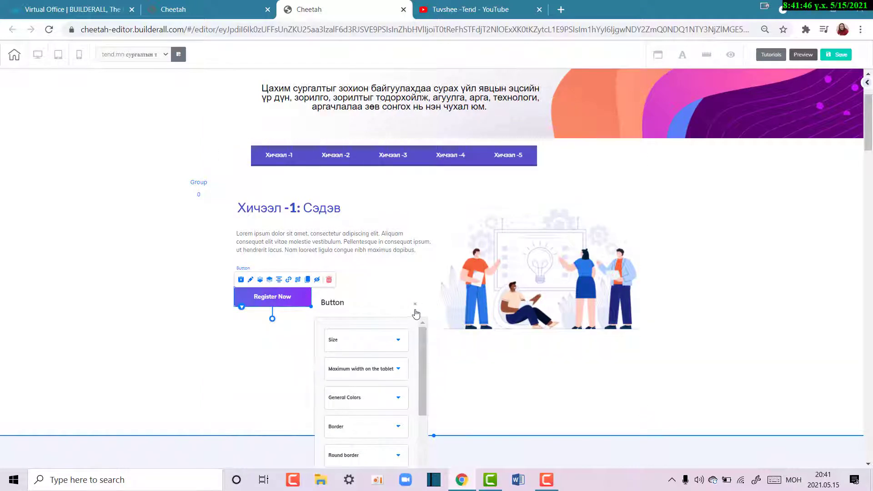
pyautogui.click(415, 303)
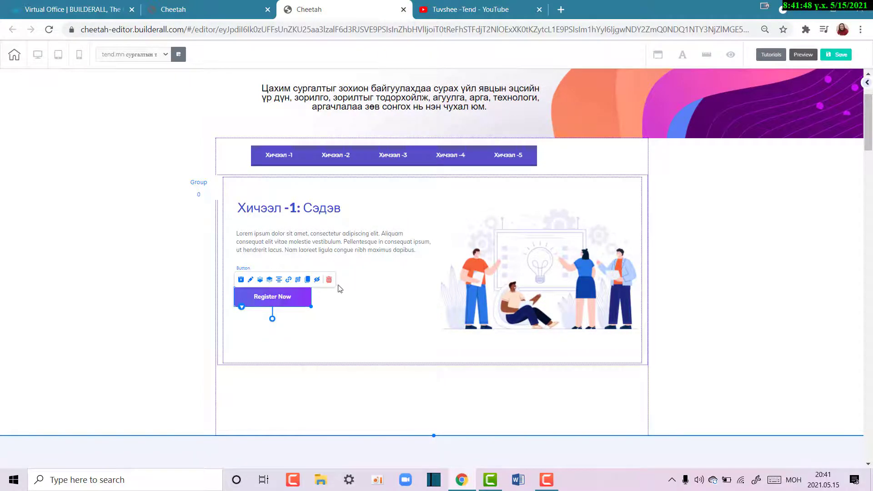
pyautogui.click(406, 295)
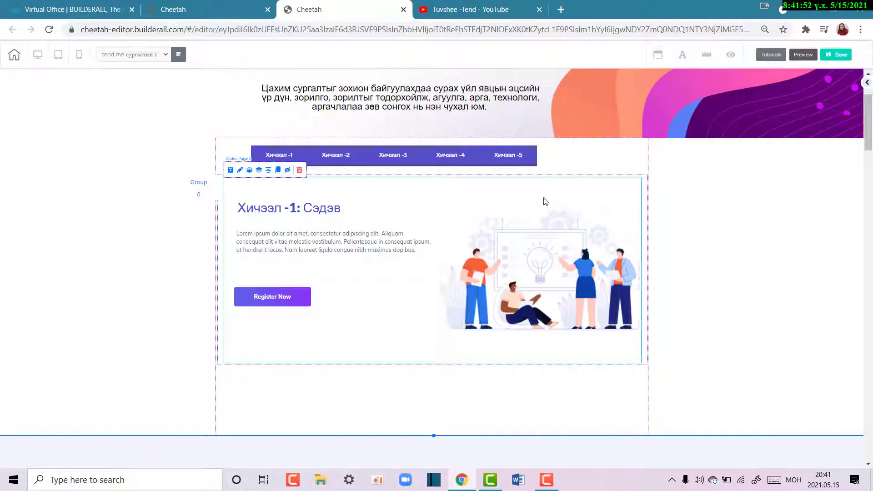
# - Delete the teamwork illustration from the slide
pyautogui.click(525, 253)
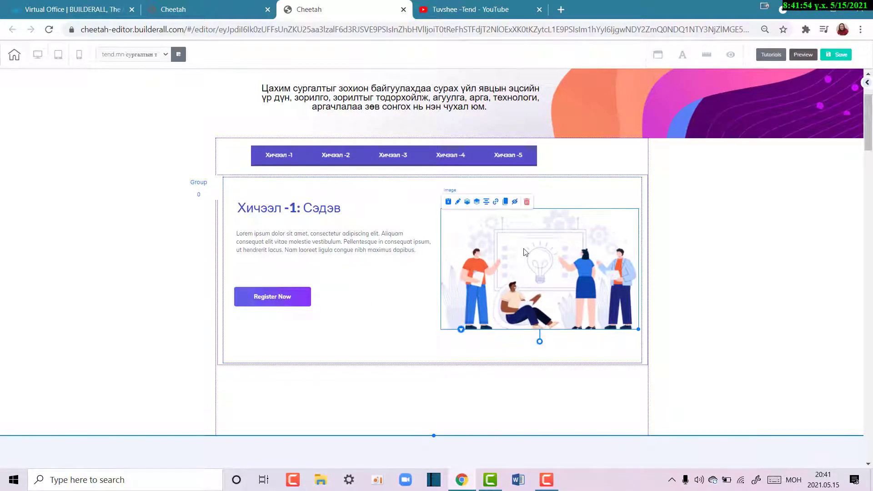
pyautogui.click(527, 202)
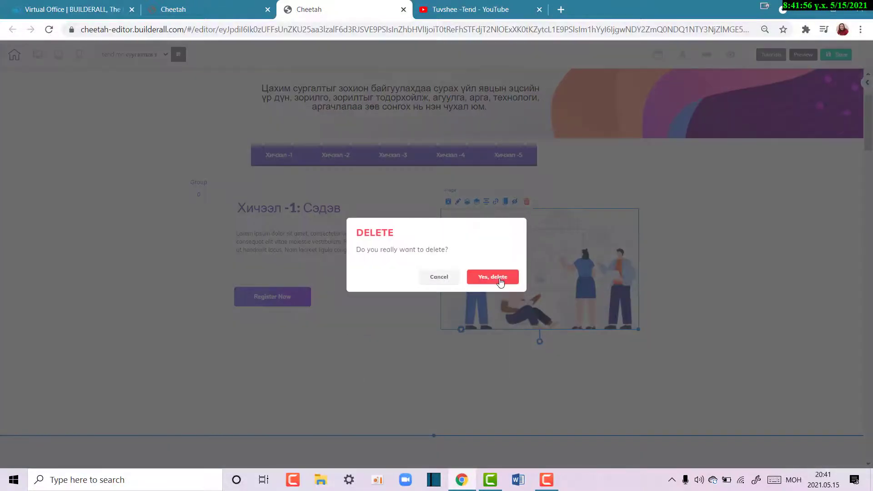
pyautogui.click(509, 279)
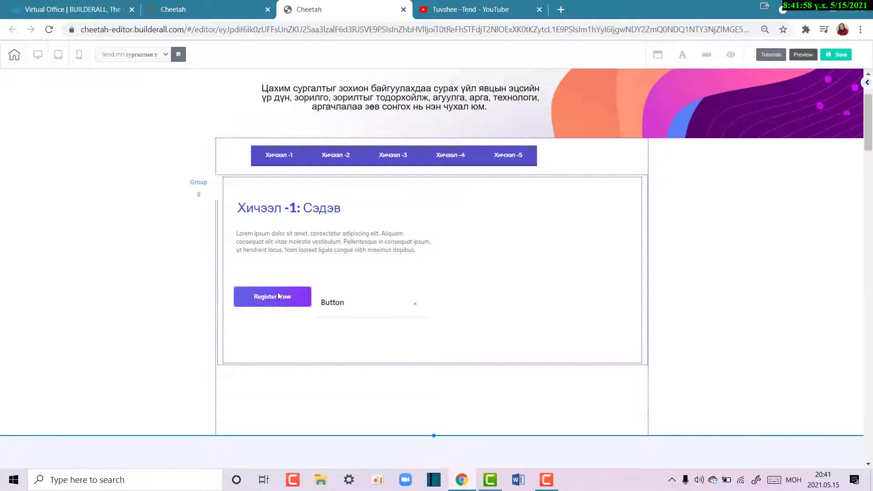
# - Move the Register Now button to the slide's right half and the paragraph closer beneath the heading
pyautogui.moveTo(280, 296); pyautogui.dragTo(545, 305)
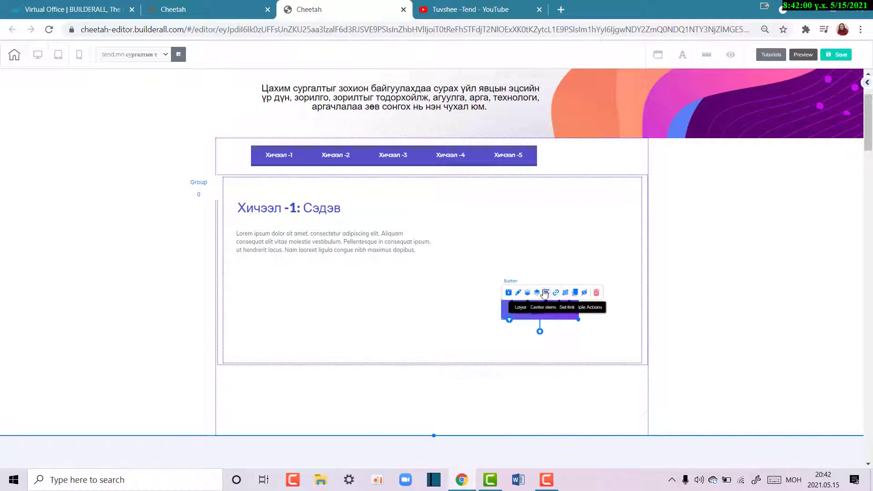
pyautogui.moveTo(382, 246); pyautogui.dragTo(383, 239)
# - Extend the rotation banner down to the panel's lower edge and move the Register Now button into the slide's lower-right corner
pyautogui.click(397, 307)
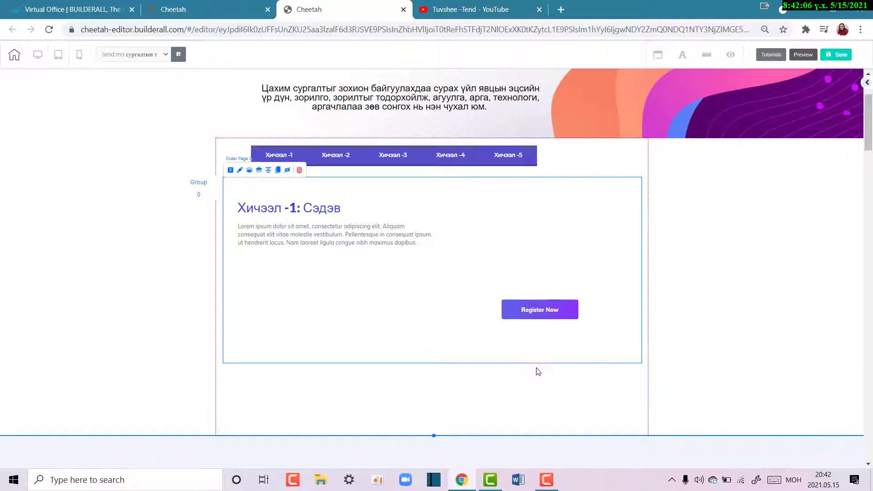
pyautogui.click(478, 365)
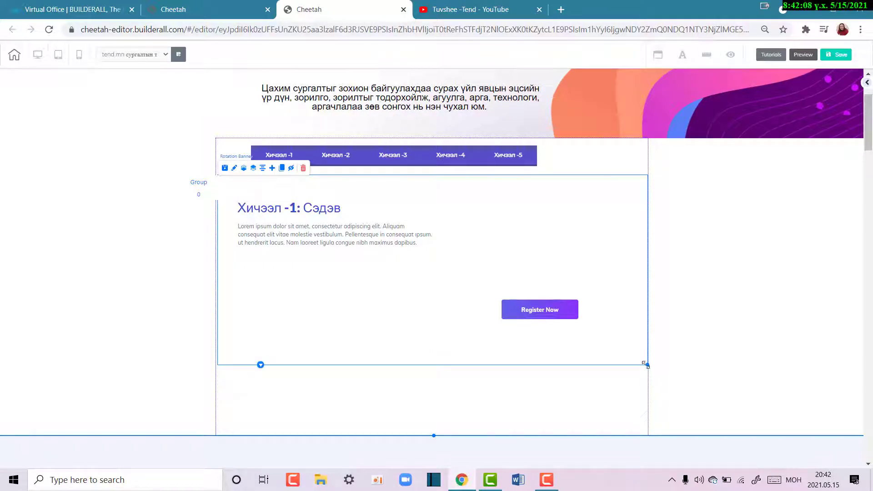
pyautogui.moveTo(646, 364); pyautogui.dragTo(646, 431)
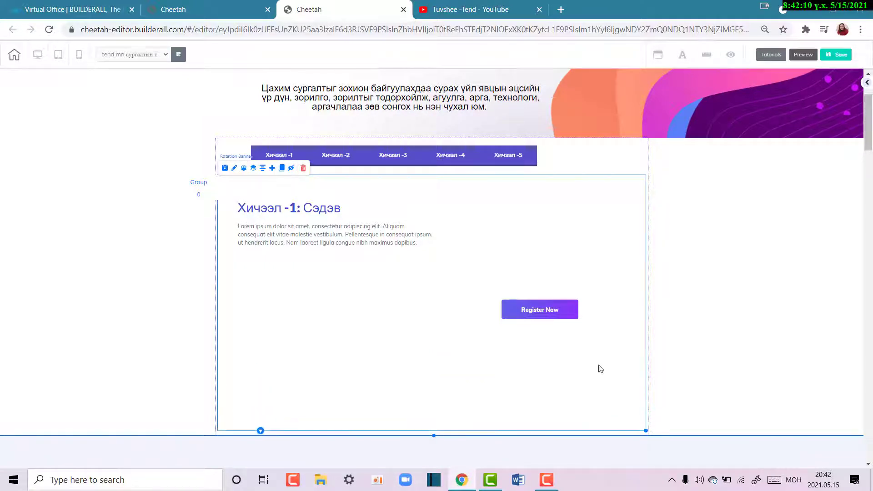
pyautogui.moveTo(559, 308); pyautogui.dragTo(597, 404)
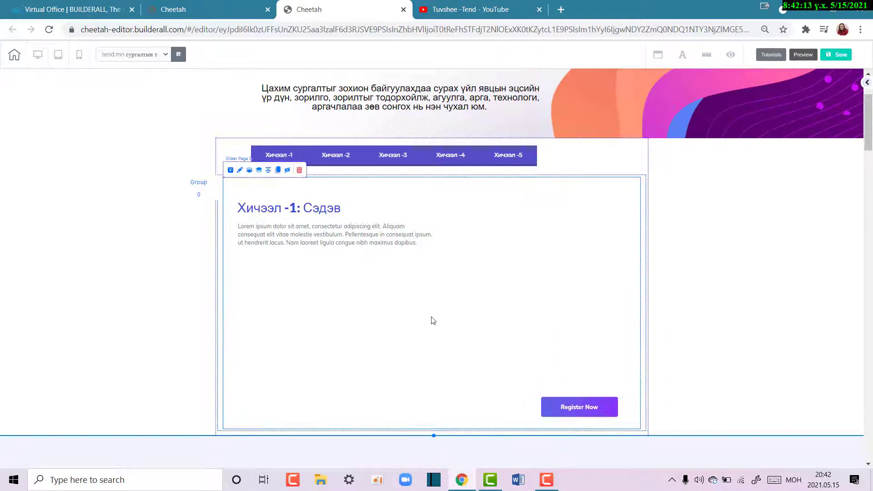
# - Add a YouTube video element beneath the slide's paragraph, enlarged and roughly aligned with the text's left edge
pyautogui.click(867, 82)
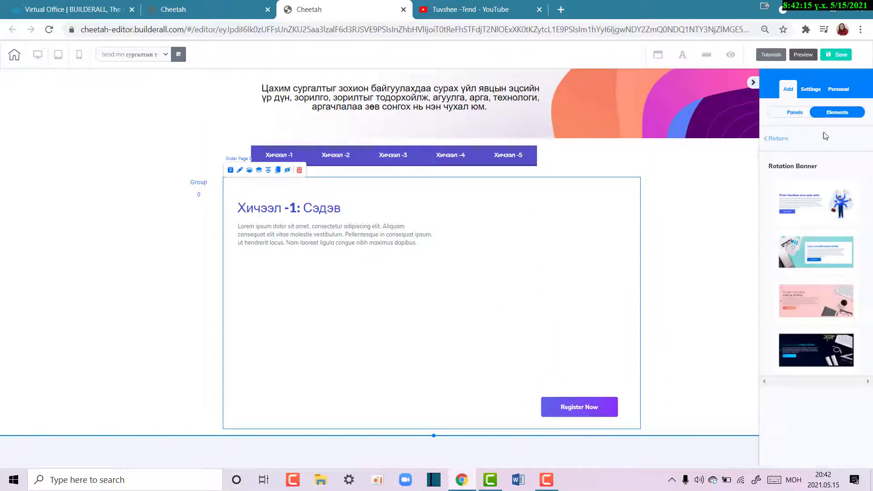
pyautogui.click(768, 141)
pyautogui.scroll(-20, 820, 290)
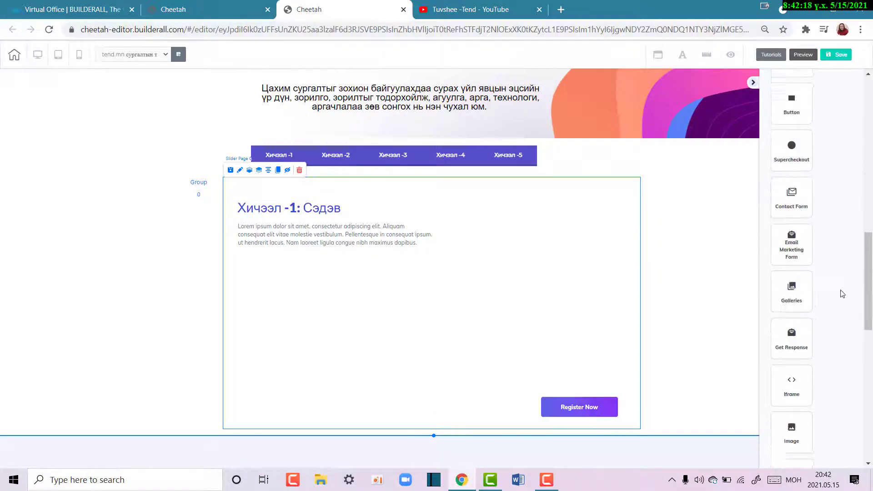
pyautogui.scroll(-2, 845, 291)
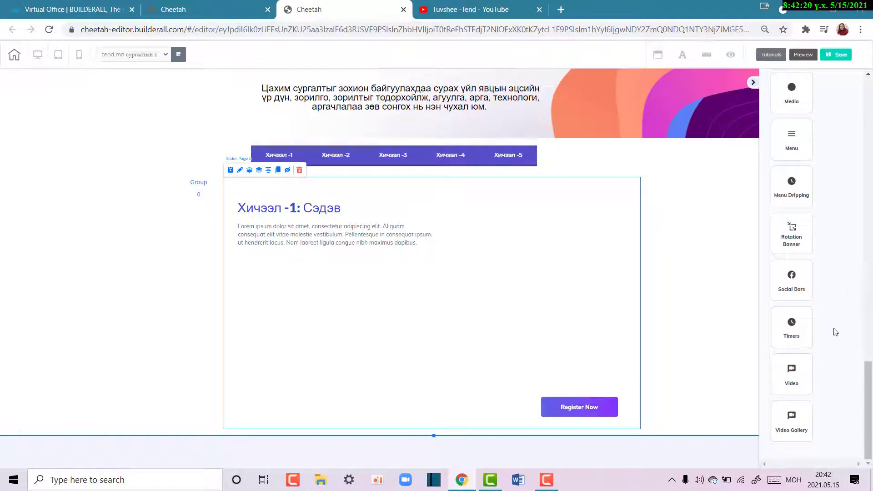
pyautogui.click(793, 373)
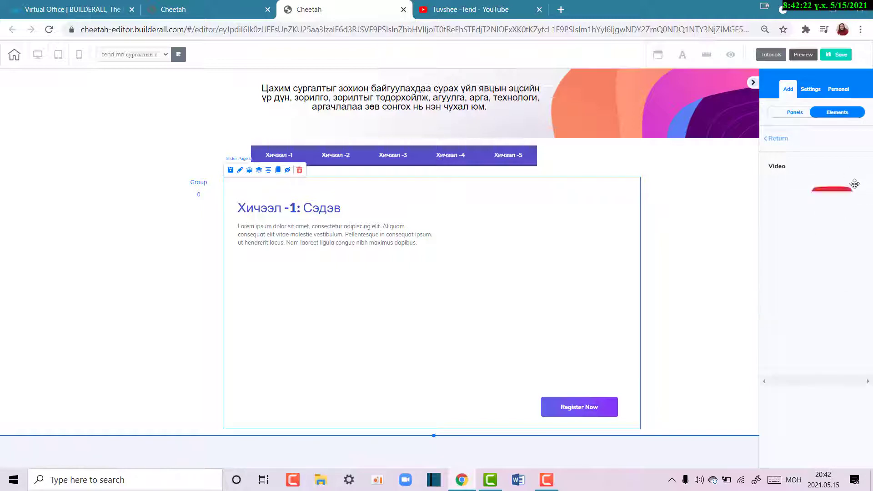
pyautogui.moveTo(844, 202); pyautogui.dragTo(336, 291)
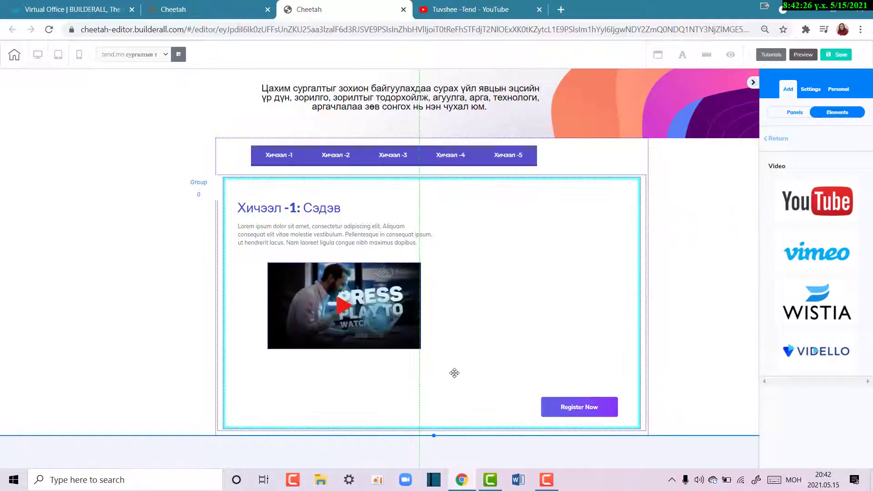
pyautogui.moveTo(420, 349); pyautogui.dragTo(517, 367)
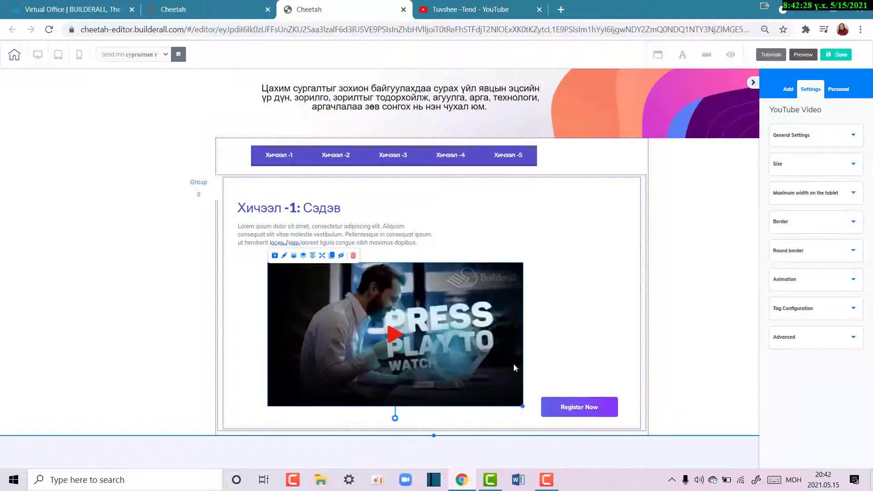
pyautogui.moveTo(421, 289); pyautogui.dragTo(384, 294)
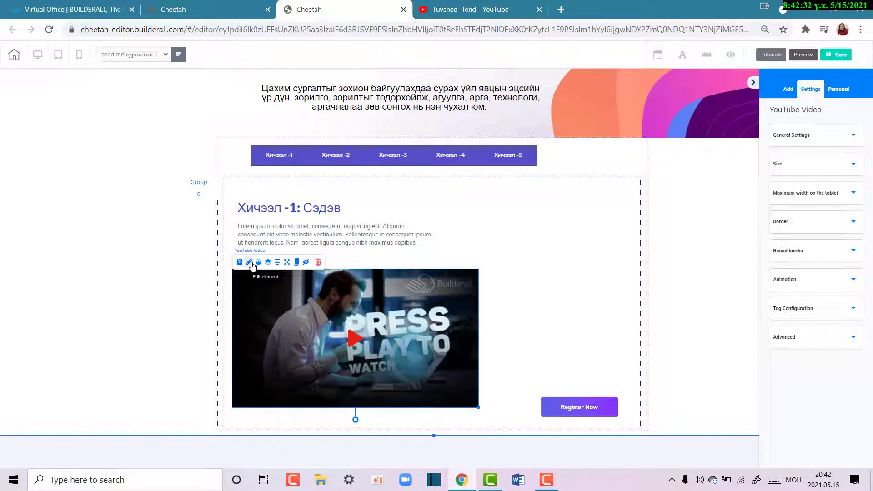
# - Replace the video element's link with the copied YouTube address of the Excel lesson, youtube.com/watch?v=iHnd5HLJSv4&t=14s
pyautogui.click(809, 136)
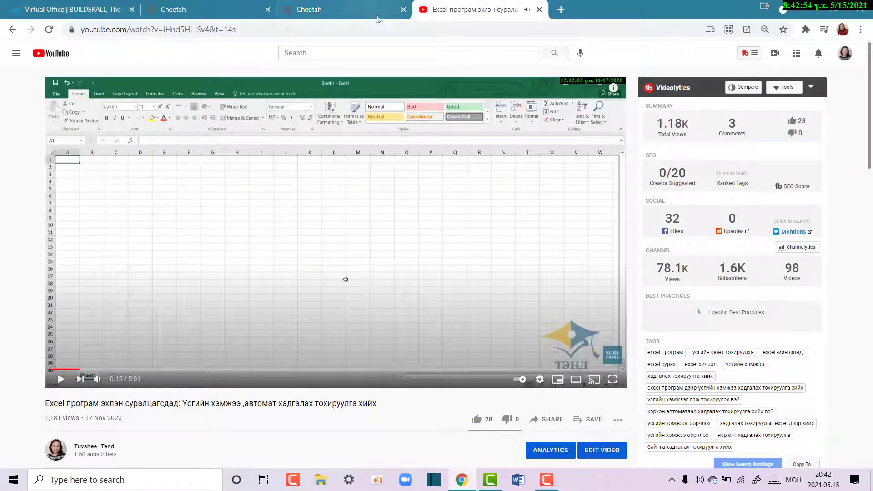
pyautogui.click(364, 9)
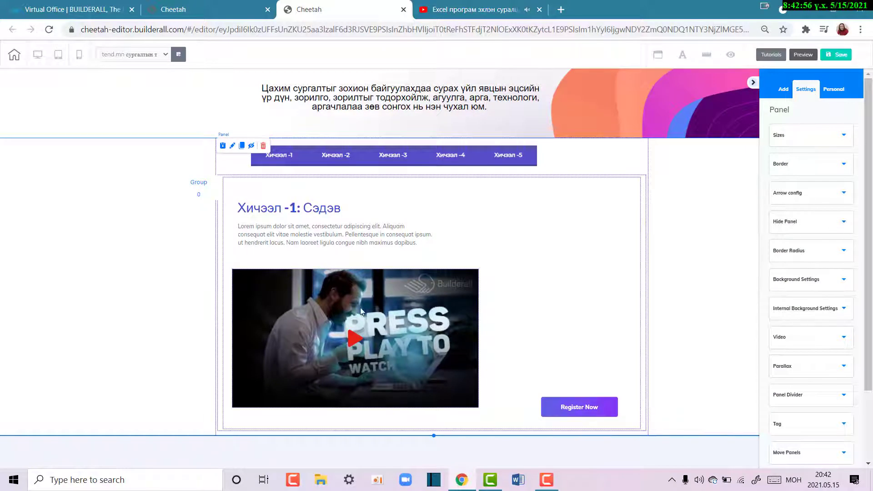
pyautogui.click(306, 281)
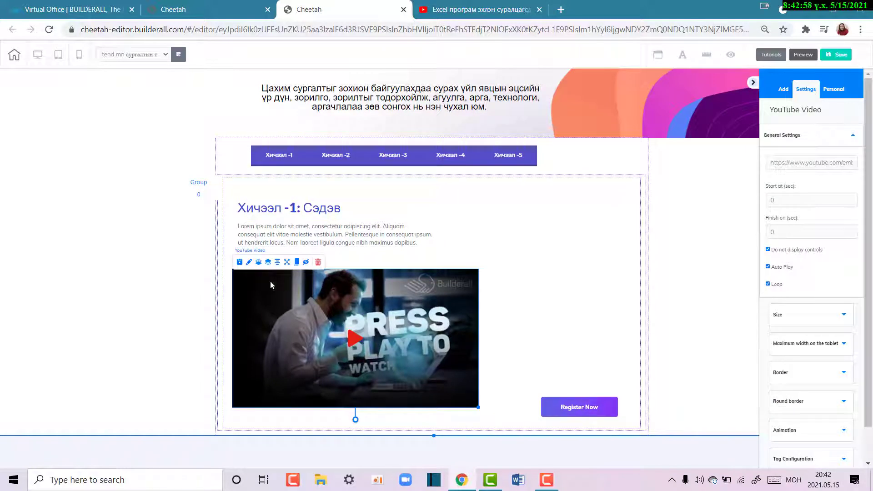
pyautogui.click(808, 163)
pyautogui.hotkey('ctrl', 'a')
pyautogui.hotkey('ctrl', 'v')
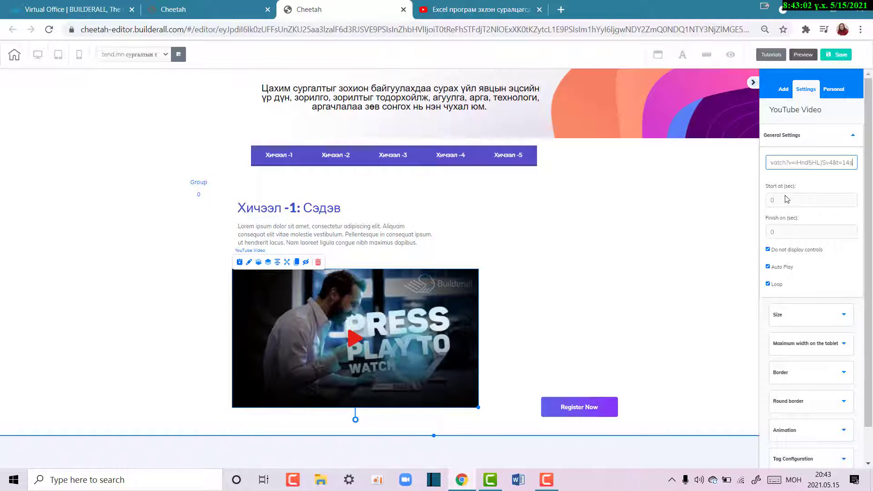
pyautogui.click(714, 213)
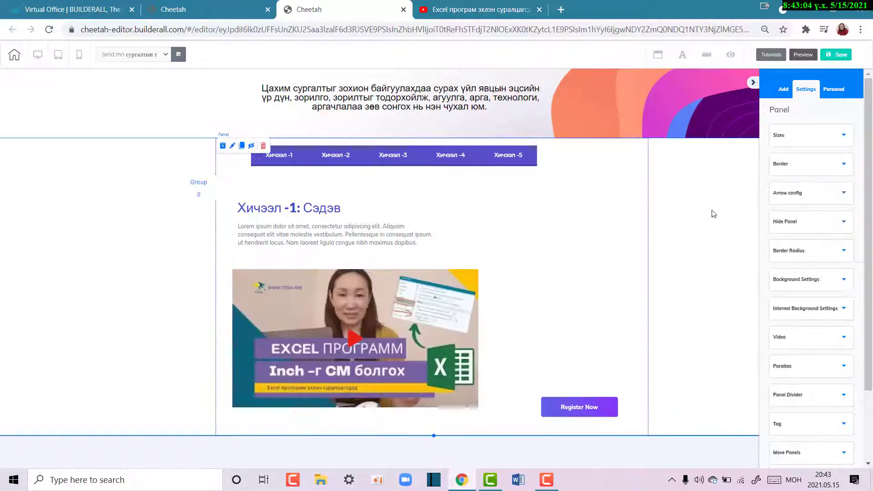
# - Enlarge the embedded video slightly toward the slide's lower edge
pyautogui.click(480, 407)
pyautogui.moveTo(478, 406); pyautogui.dragTo(492, 415)
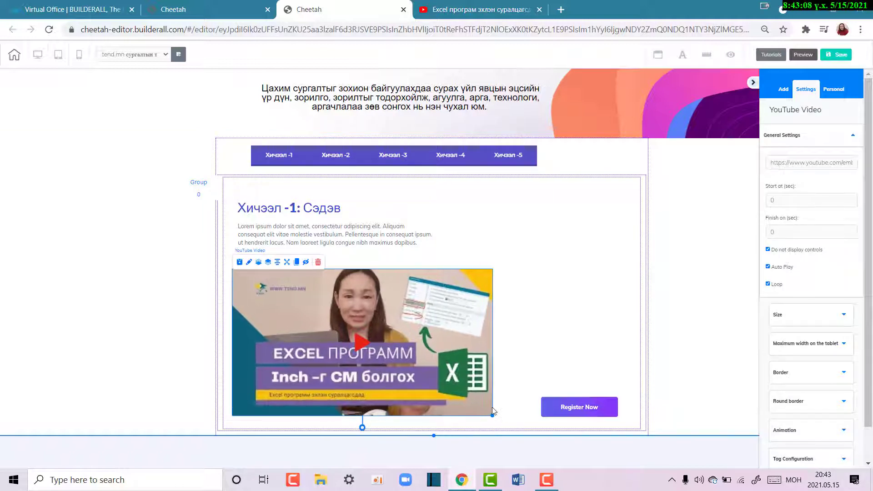
pyautogui.click(581, 408)
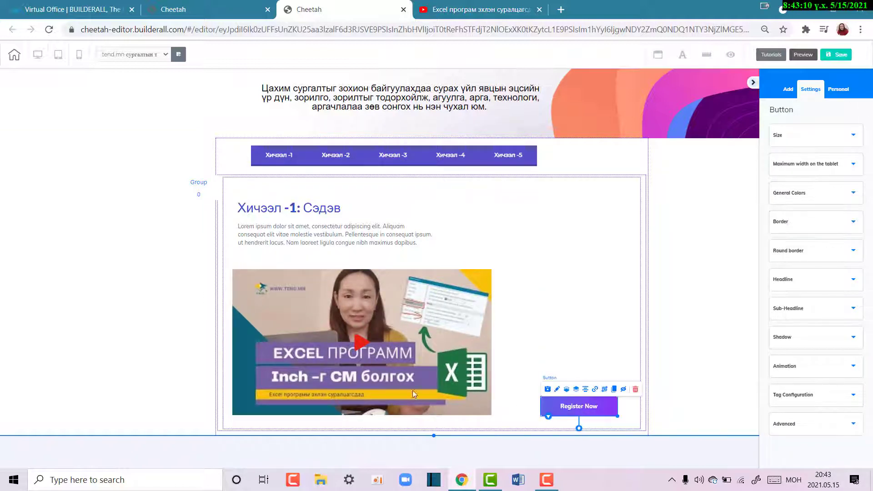
# - Duplicate the lesson 1 slide and set the copy's heading to "Хичээл -2: Сэдэв 2"
pyautogui.click(257, 183)
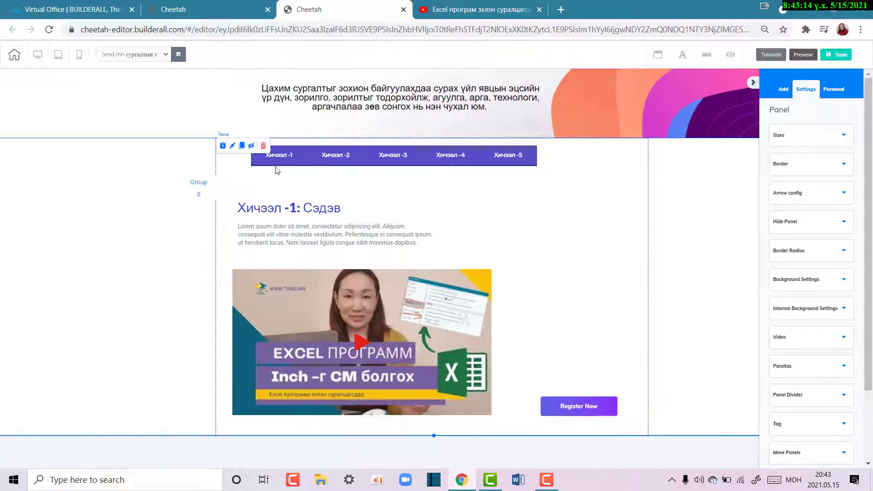
pyautogui.click(263, 188)
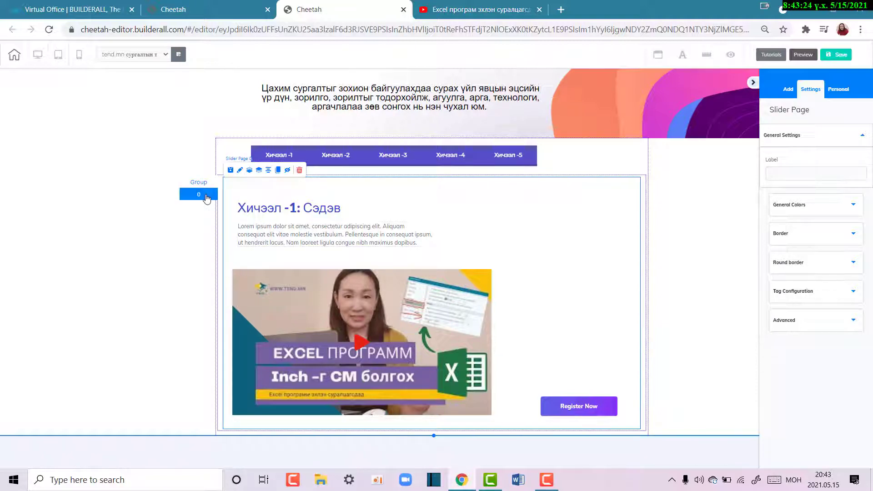
pyautogui.click(278, 172)
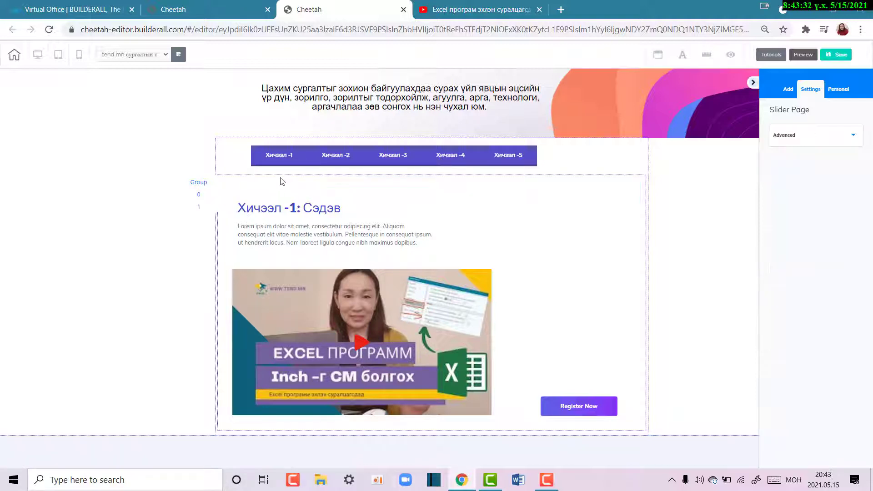
pyautogui.click(199, 207)
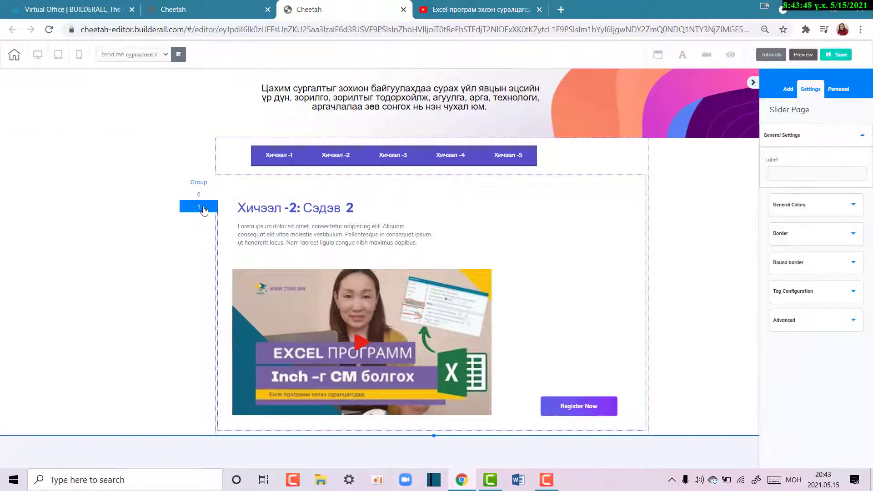
# - Duplicate the lesson 2 slide three times so the rotation banner has five slides, numbered 0 to 4
pyautogui.click(278, 172)
pyautogui.click(279, 171)
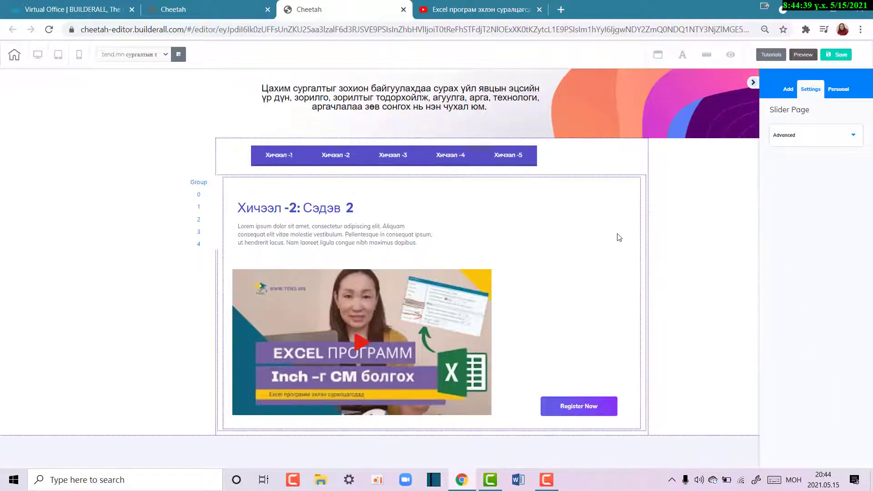
pyautogui.click(620, 238)
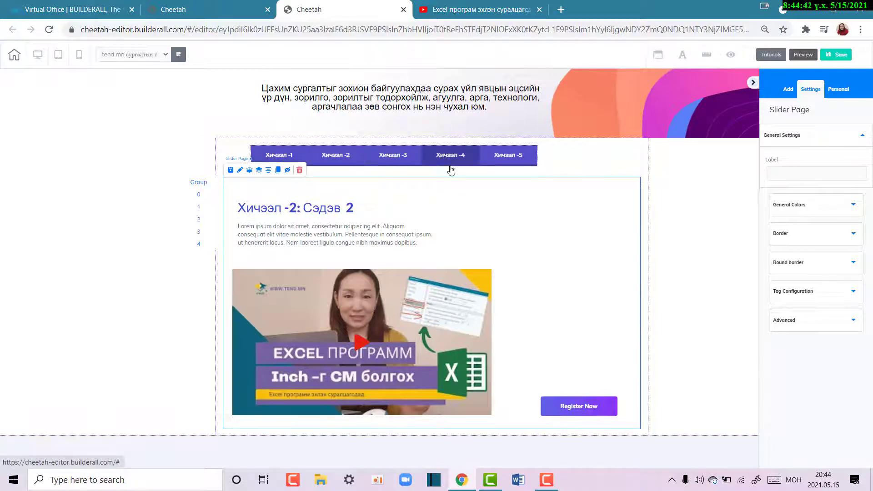
# - Change the heading of the third slide, numbered 2 in the group, to "Хичээл -3: Сэдэв 3"
pyautogui.click(205, 210)
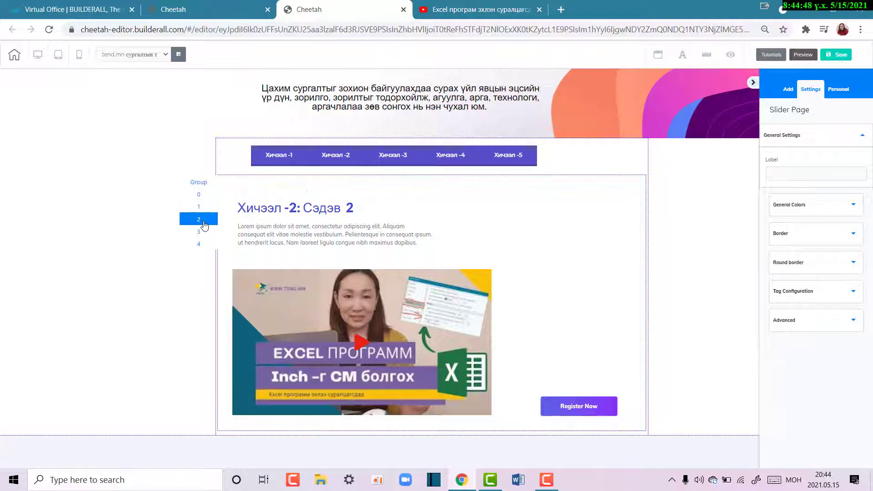
pyautogui.click(293, 210)
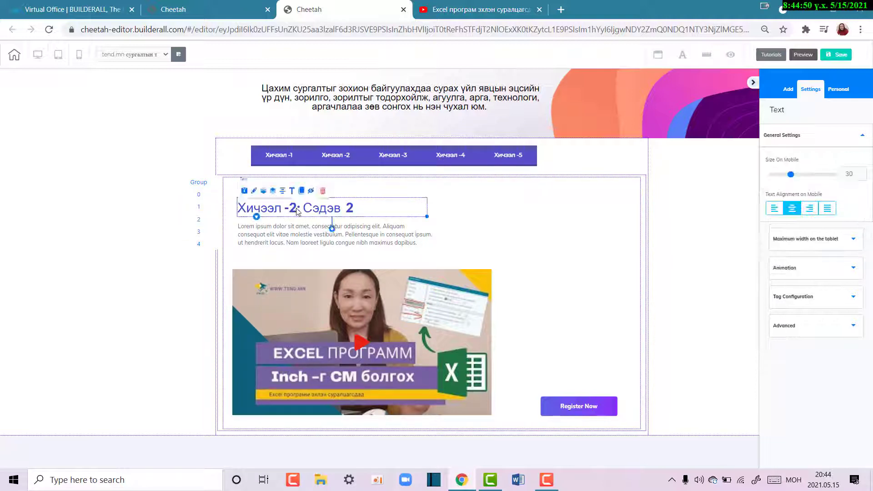
pyautogui.press('BackSpace')
pyautogui.write('3')
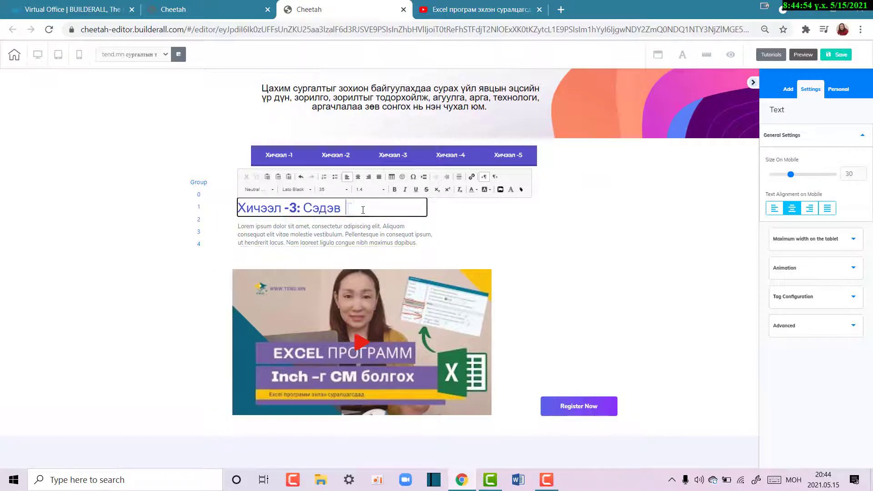
# - Change the heading of the fourth slide, numbered 3 in the group, to "Хичээл -4: Сэдэв 4"
pyautogui.click(198, 231)
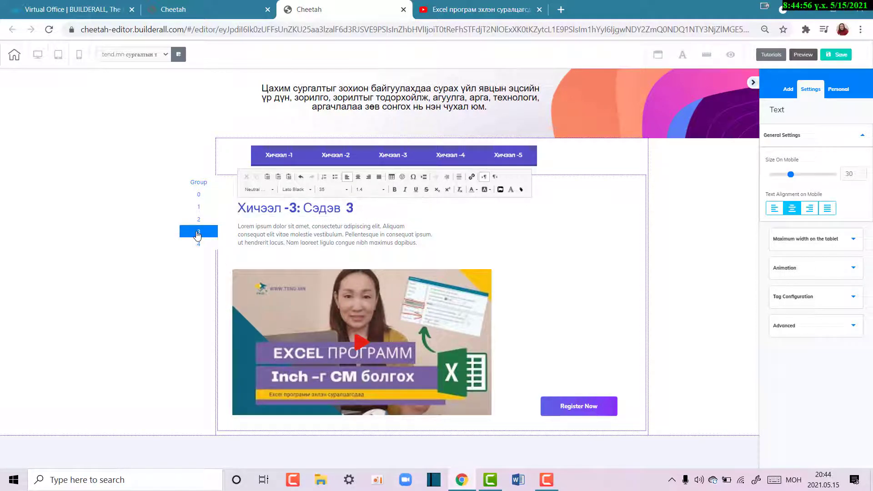
pyautogui.click(300, 209)
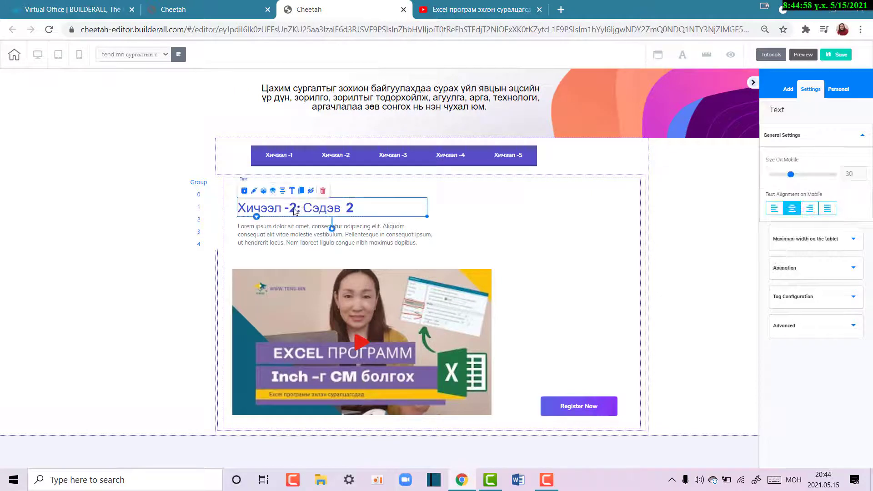
pyautogui.press('BackSpace')
pyautogui.write('4')
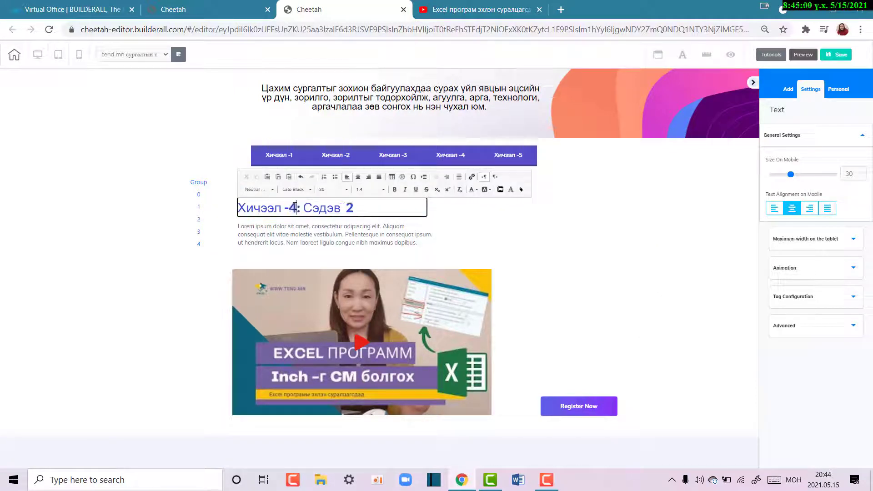
pyautogui.doubleClick(349, 208)
pyautogui.press('BackSpace')
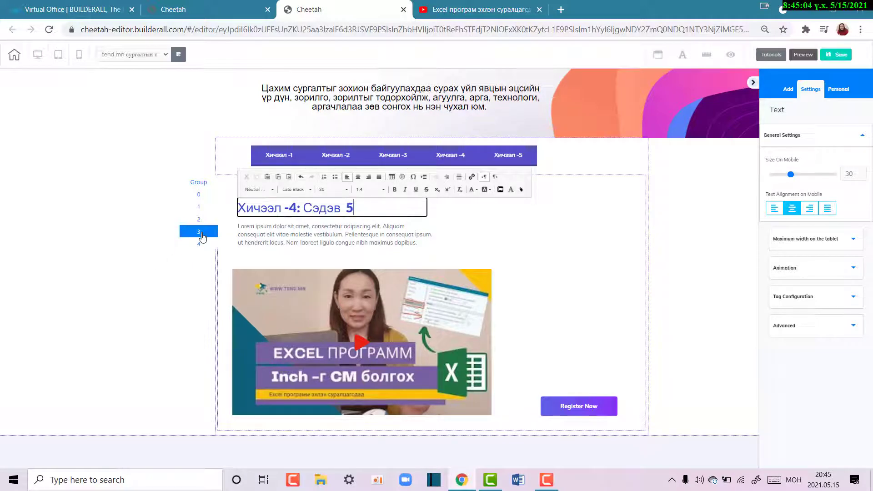
pyautogui.click(201, 233)
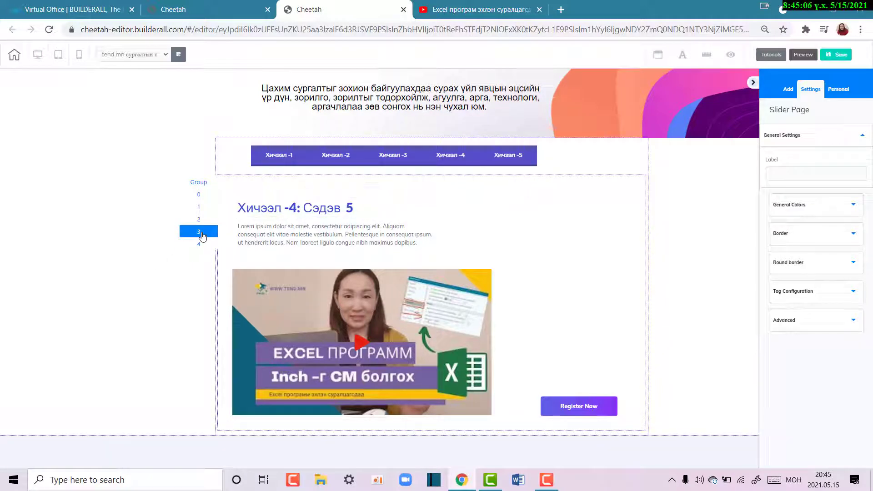
pyautogui.click(305, 213)
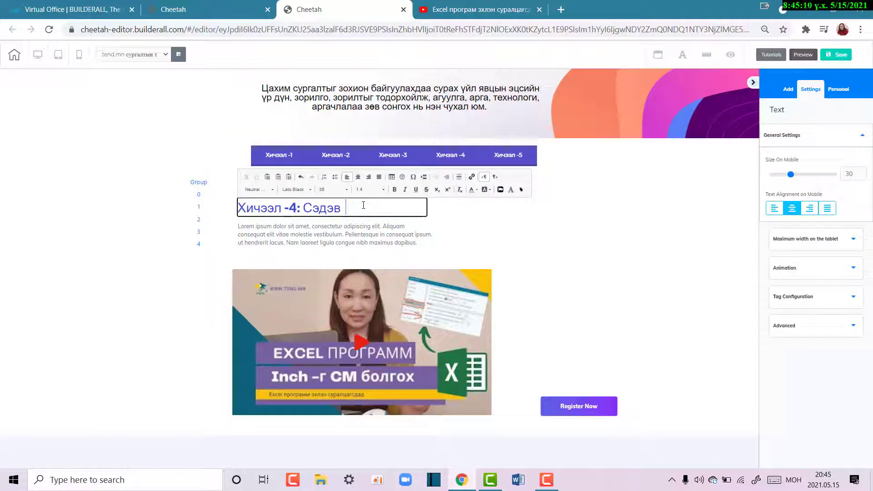
pyautogui.write('4')
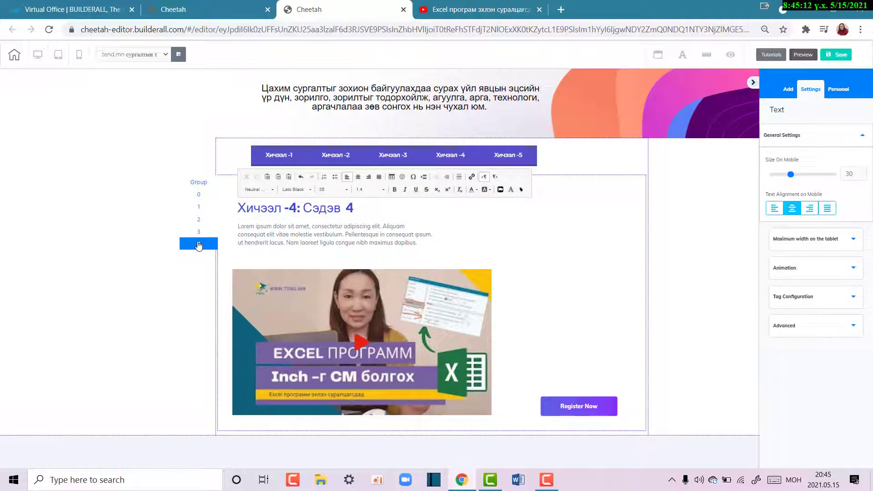
# - Change the heading of the fifth slide, numbered 4 in the group, to "Хичээл -5: Сэдэв 5"
pyautogui.click(199, 244)
pyautogui.click(299, 212)
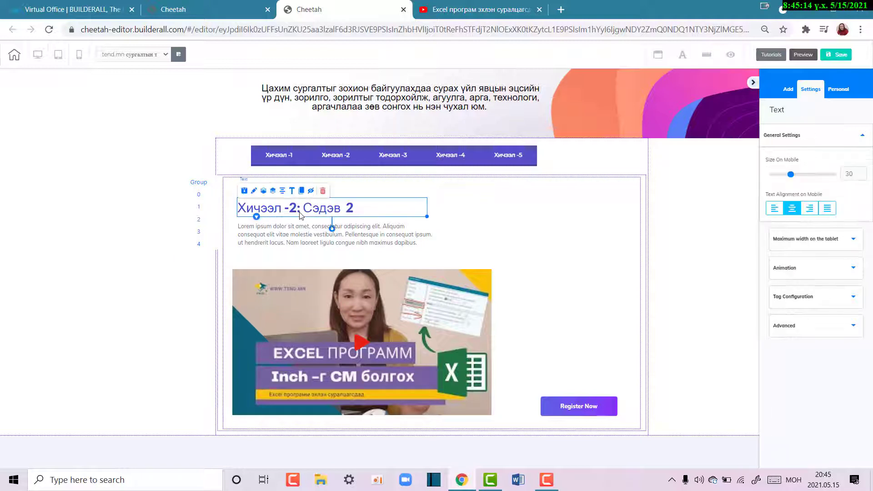
pyautogui.press('BackSpace')
pyautogui.write('5')
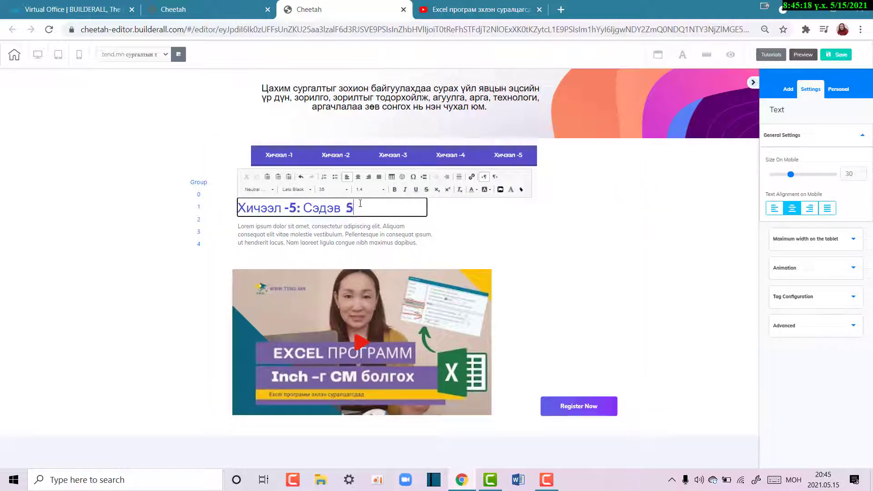
pyautogui.click(417, 275)
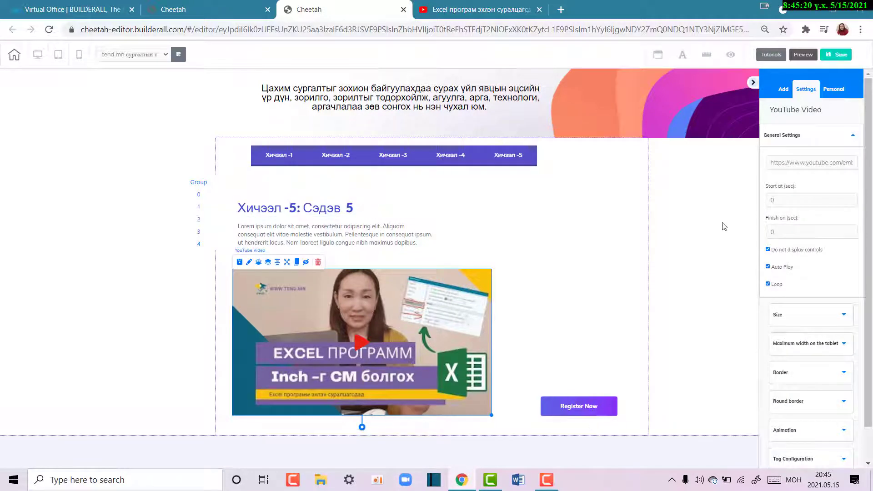
# - Link the lesson menu's "Хичээл -1" item to Page 0 of the rotation banner
pyautogui.click(281, 156)
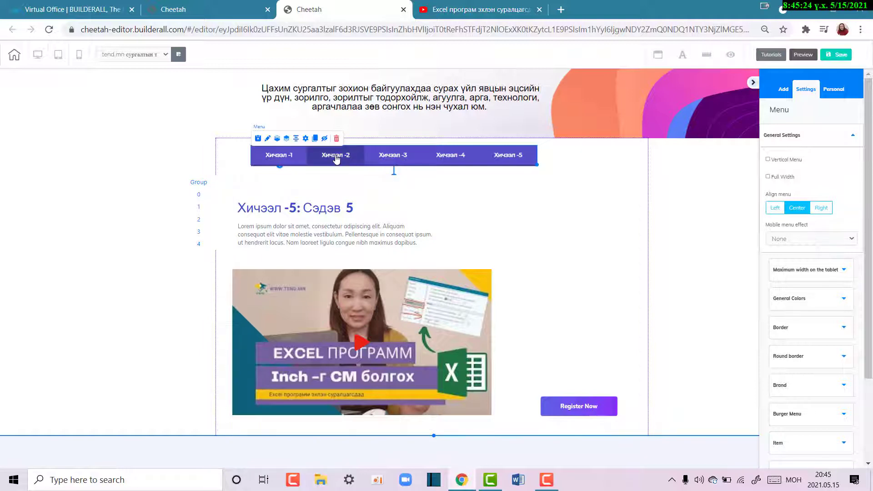
pyautogui.click(206, 208)
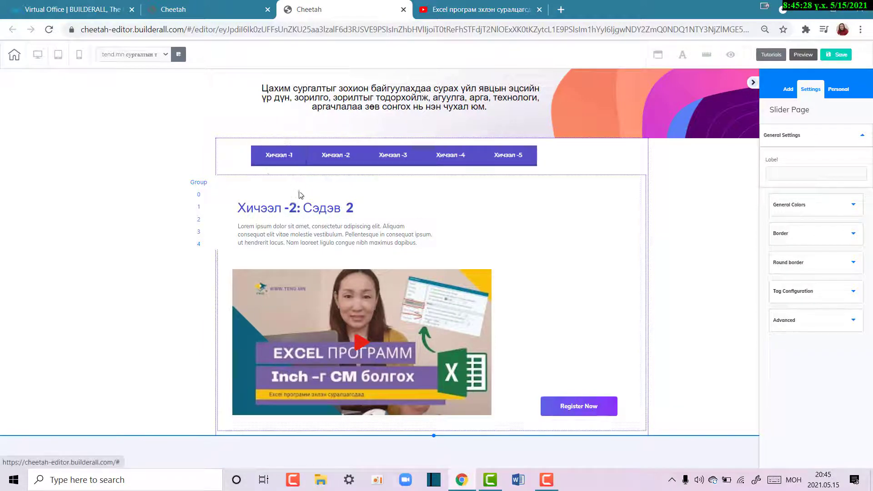
pyautogui.click(517, 162)
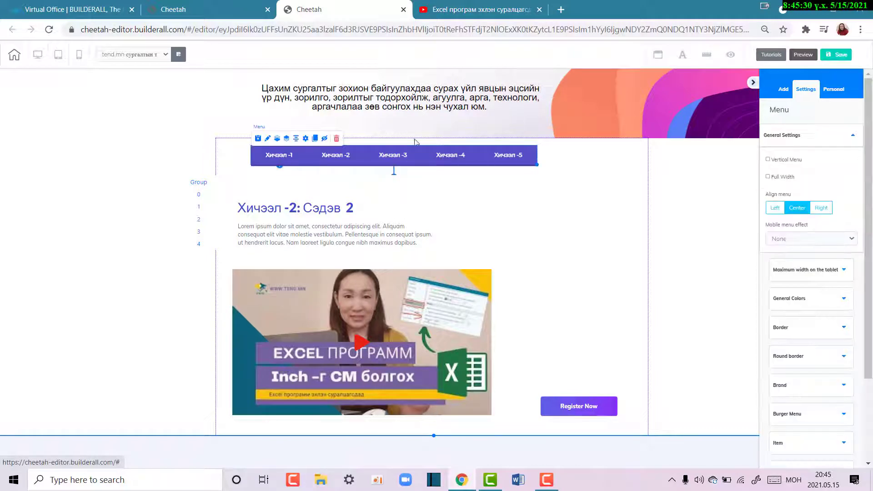
pyautogui.click(306, 139)
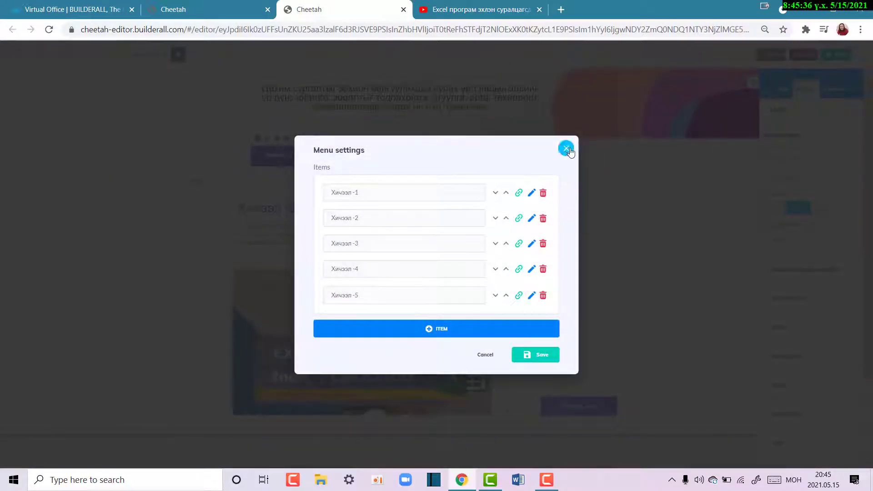
pyautogui.click(520, 194)
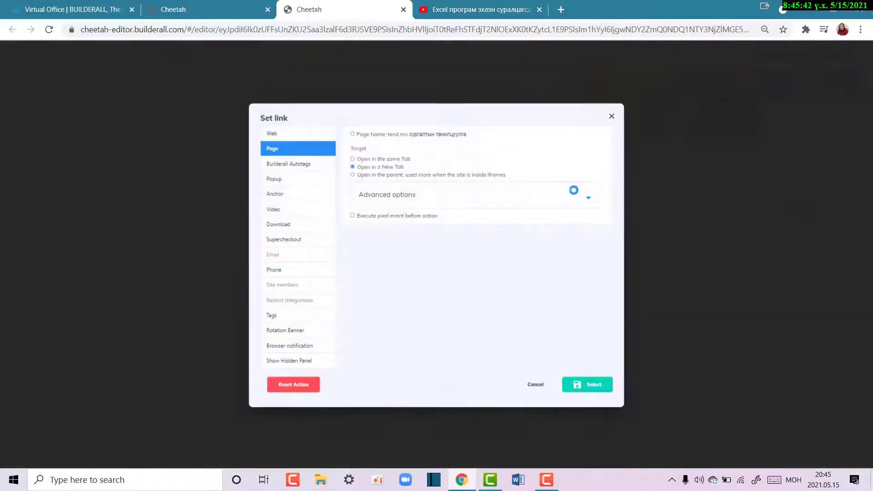
pyautogui.click(284, 336)
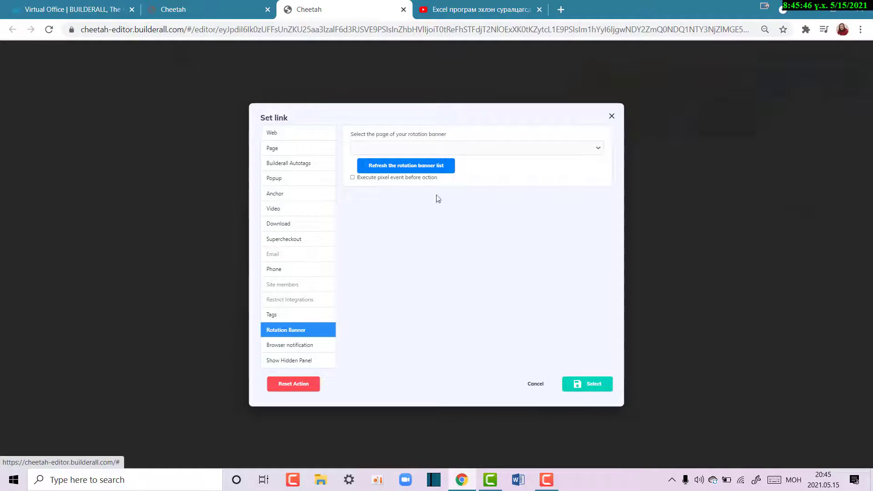
pyautogui.click(462, 149)
pyautogui.click(390, 167)
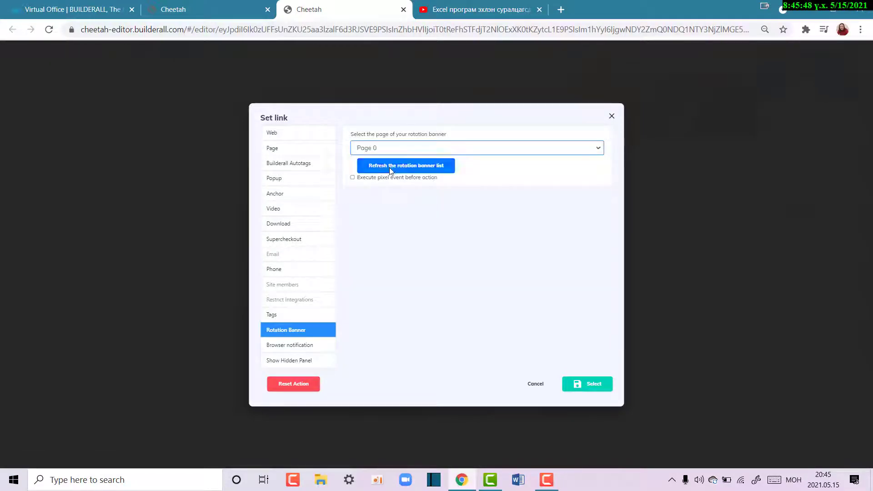
pyautogui.click(597, 388)
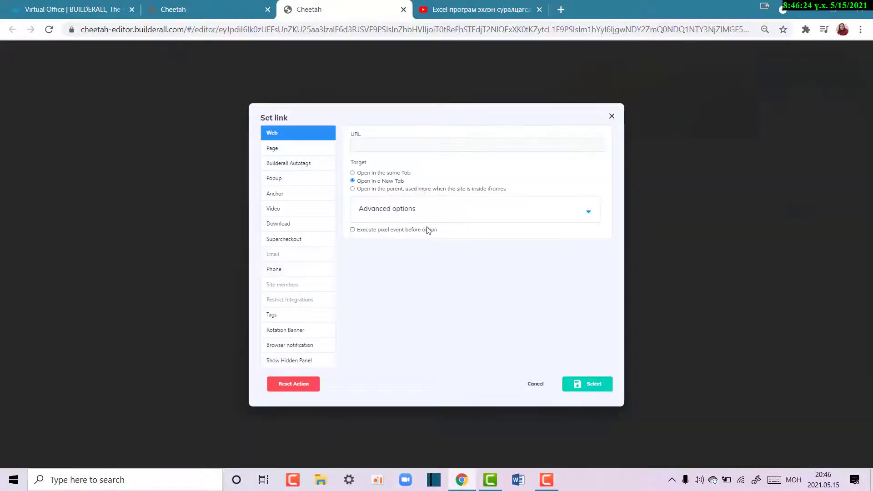
# - Link the "Хичээл -5" menu item to rotation banner Page 4 and save the menu settings
pyautogui.click(291, 331)
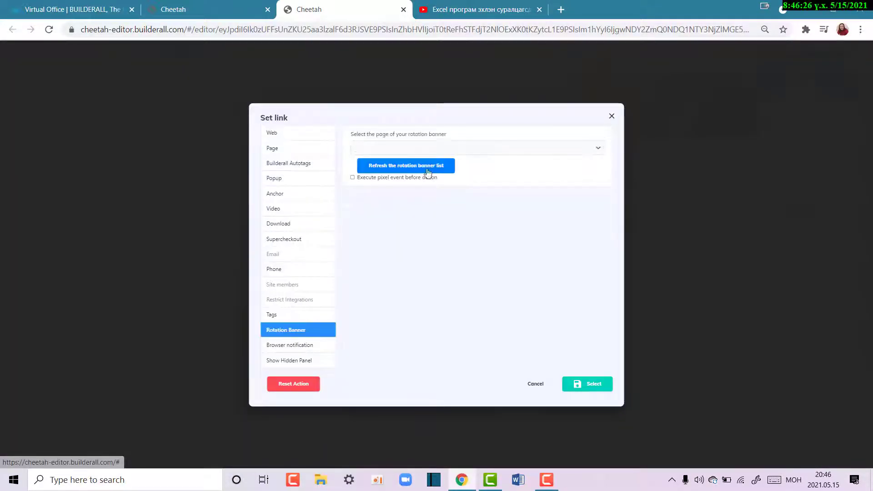
pyautogui.click(437, 148)
pyautogui.click(389, 198)
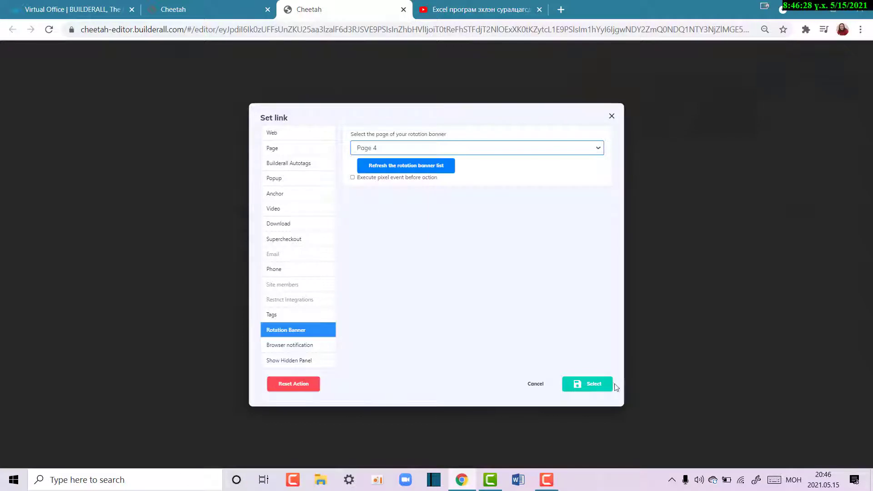
pyautogui.click(603, 387)
pyautogui.click(538, 357)
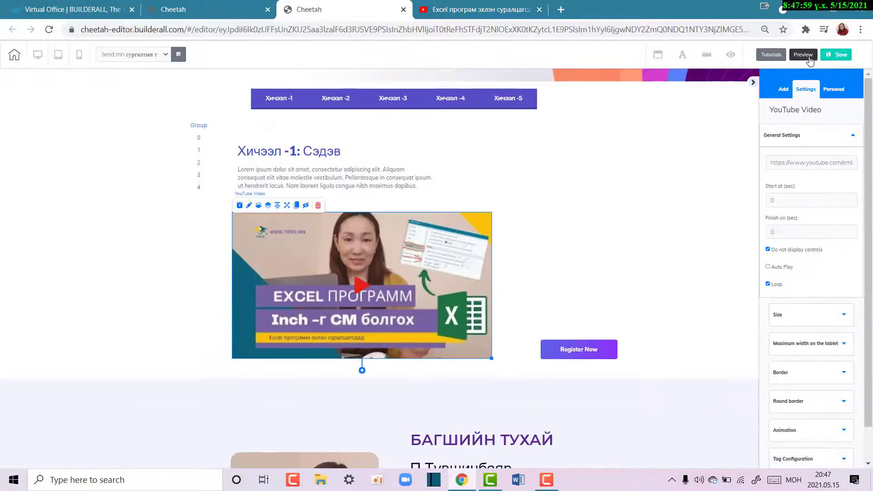
# - Open the published website from the preview and advance through the lesson slides with the rotation banner's next arrow
pyautogui.click(810, 61)
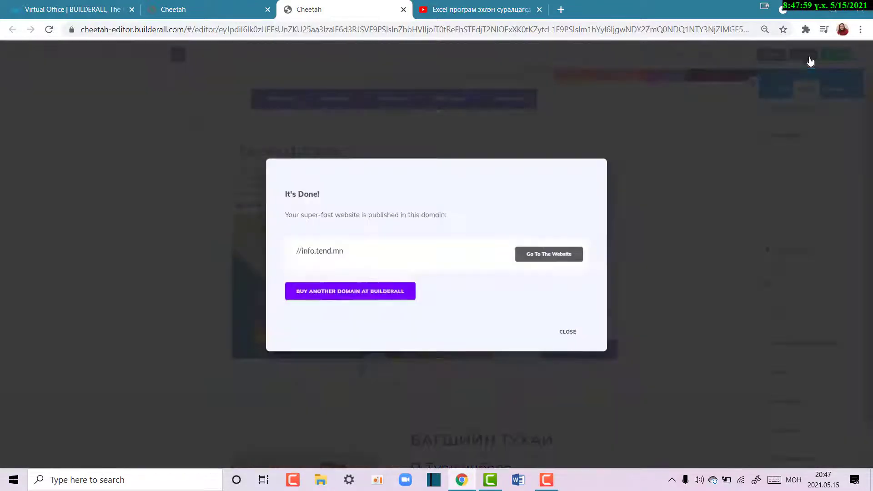
pyautogui.click(543, 258)
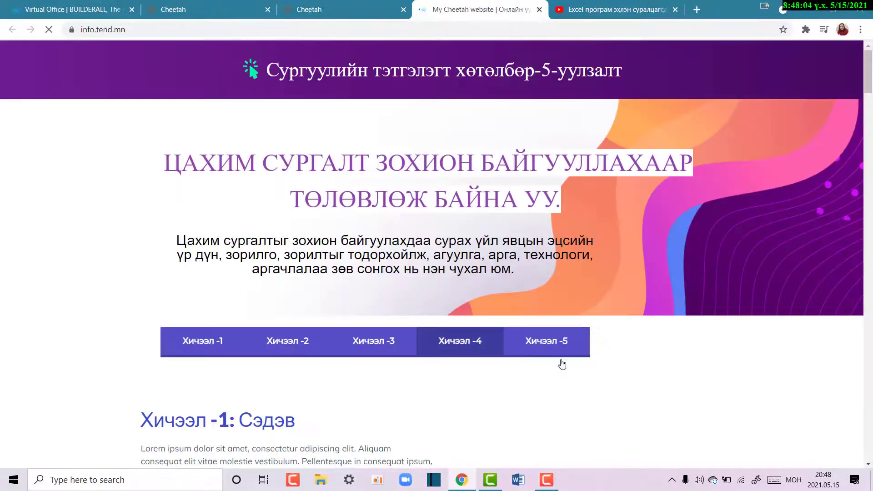
pyautogui.scroll(-4, 591, 300)
pyautogui.scroll(-3, 282, 312)
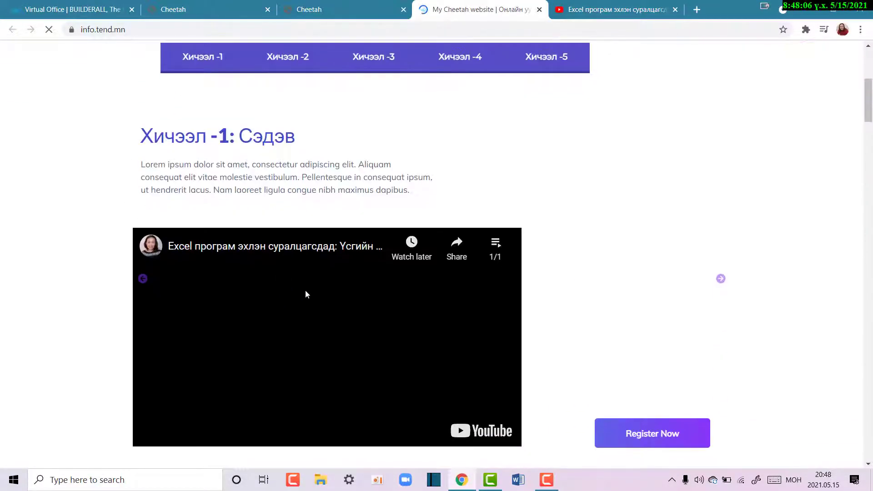
pyautogui.click(723, 281)
pyautogui.click(721, 280)
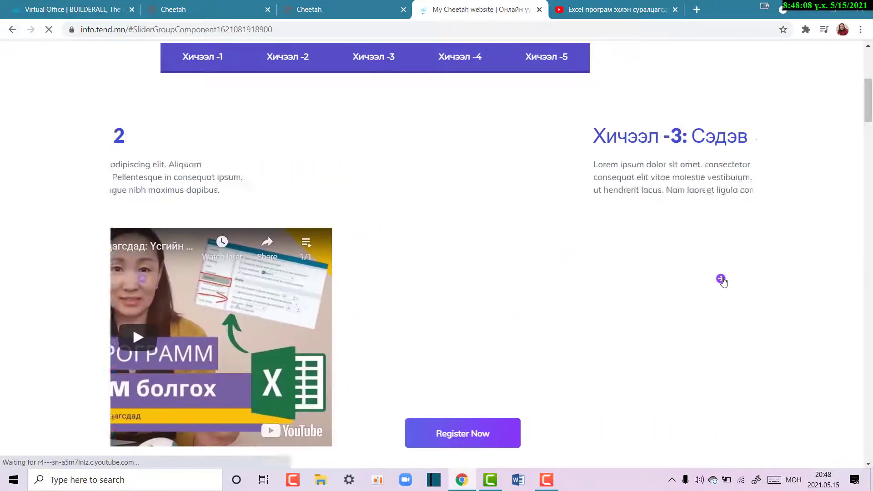
pyautogui.click(722, 279)
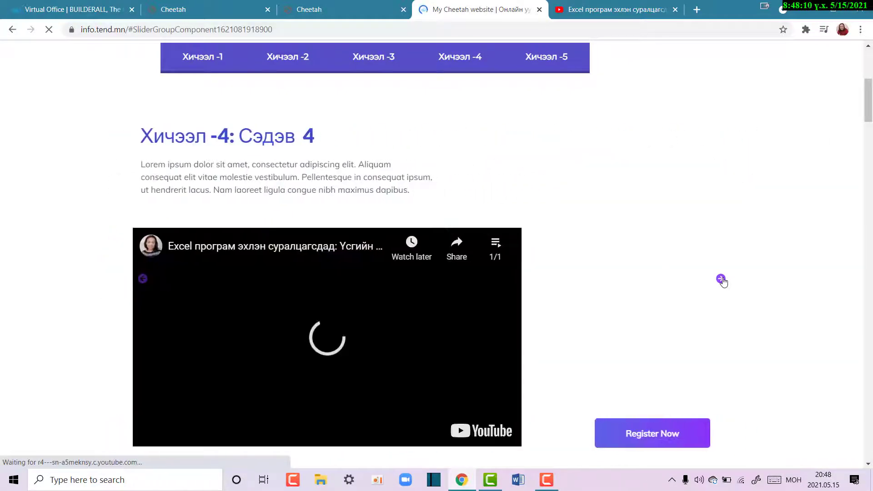
# - Test the lesson menu links on the published page, from "Хичээл -2" through "Хичээл -5" and back to "Хичээл -1"
pyautogui.click(288, 62)
pyautogui.click(372, 69)
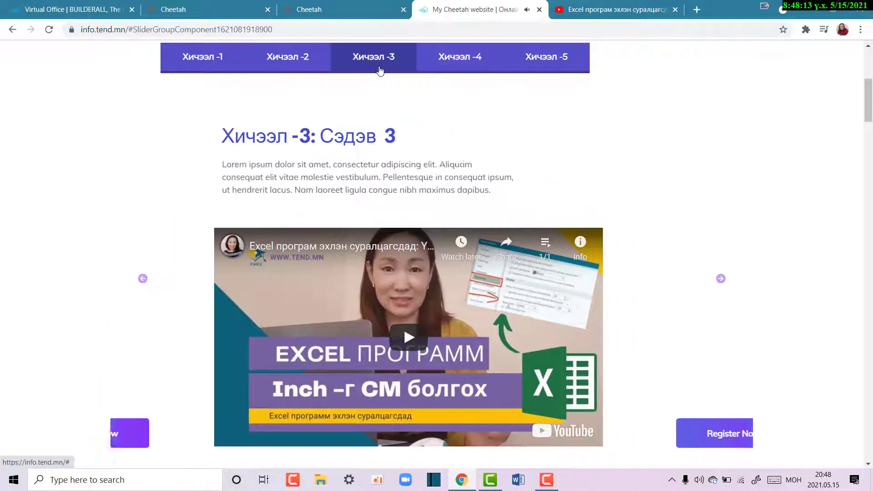
pyautogui.click(445, 70)
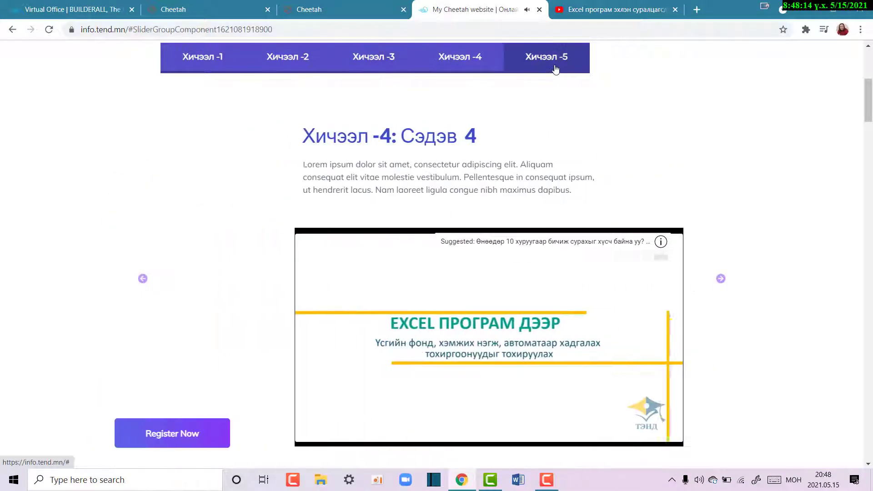
pyautogui.click(545, 64)
pyautogui.click(196, 63)
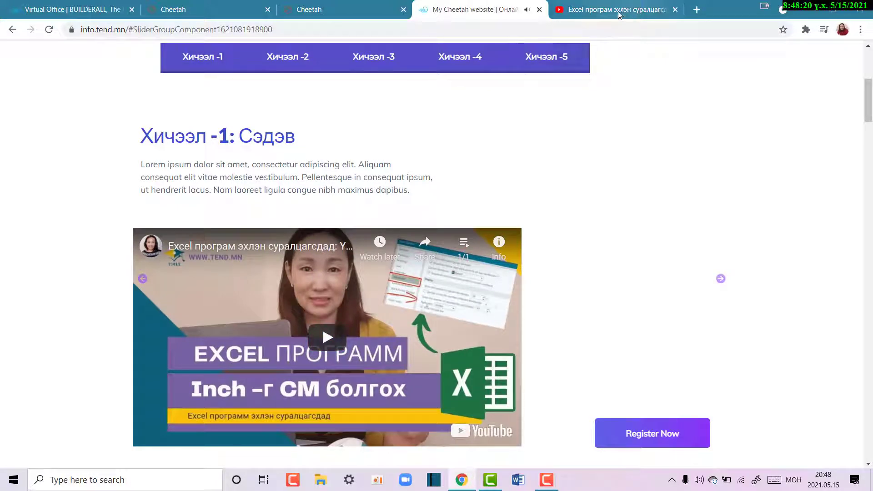
# - Add three green "Register Now" buttons stacked below the lesson video in the editor
pyautogui.scroll(-2, 435, 327)
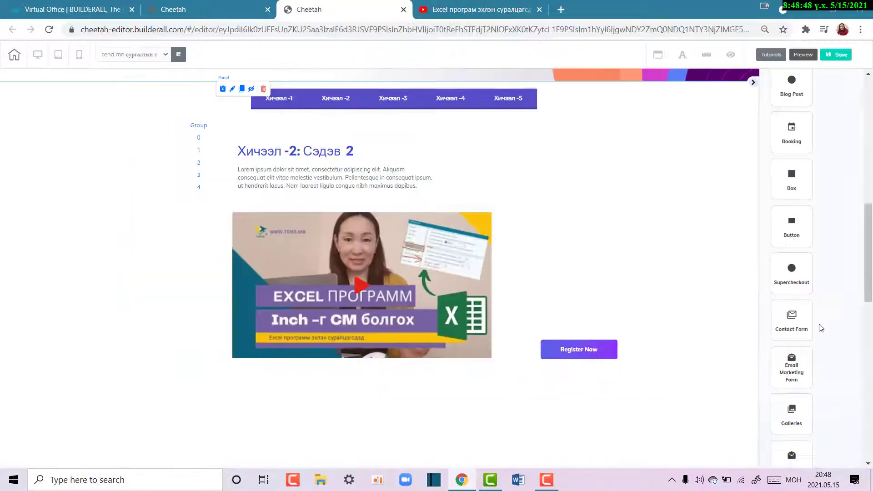
pyautogui.click(778, 216)
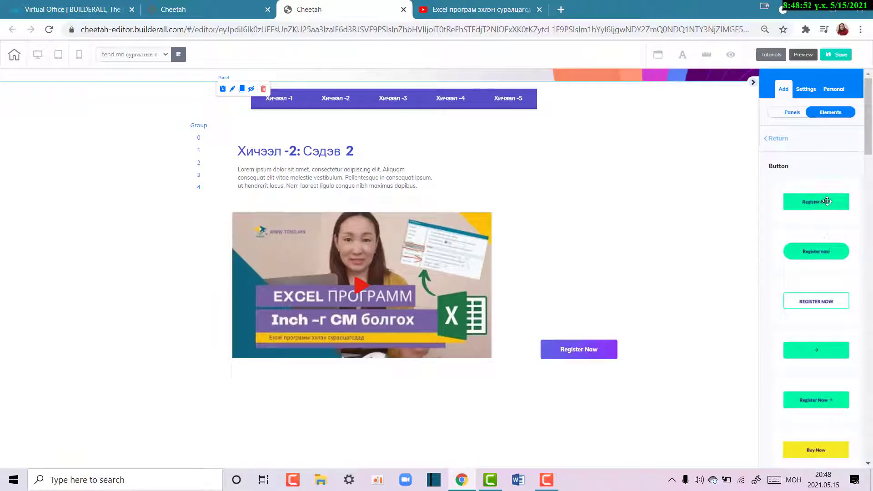
pyautogui.moveTo(827, 201); pyautogui.dragTo(261, 408)
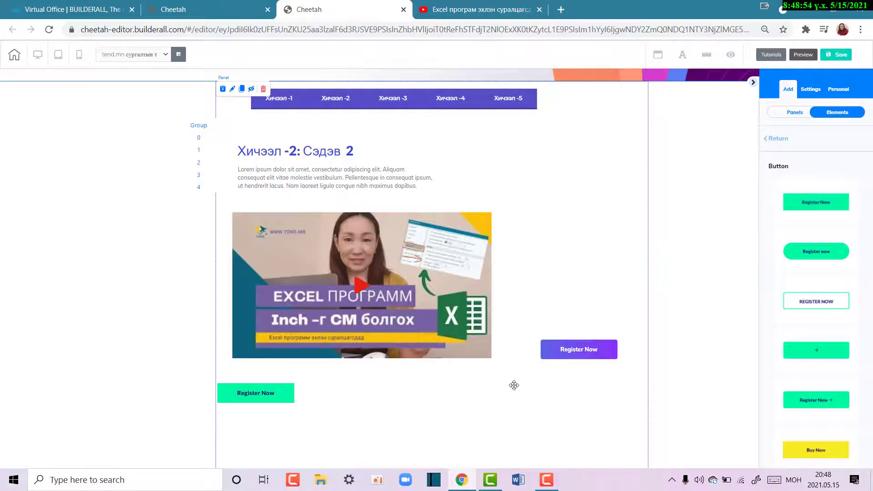
pyautogui.scroll(-3, 514, 385)
pyautogui.moveTo(763, 240); pyautogui.dragTo(246, 300)
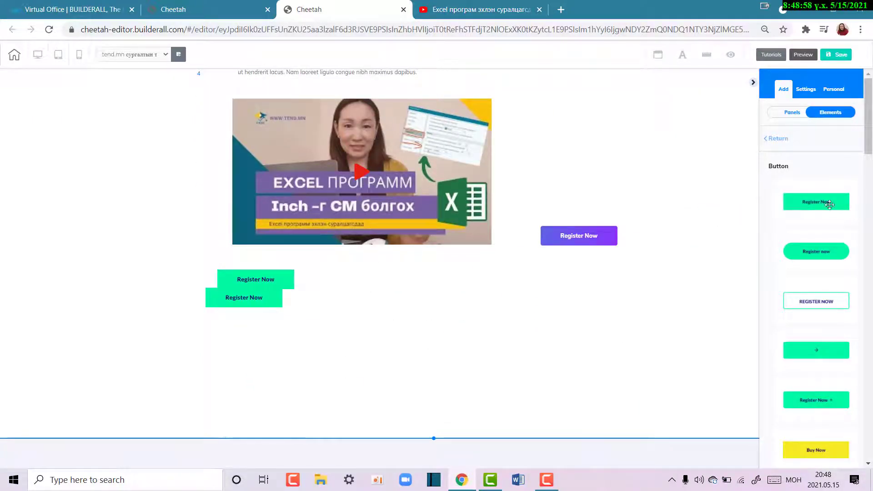
pyautogui.moveTo(816, 201); pyautogui.dragTo(271, 338)
pyautogui.click(373, 322)
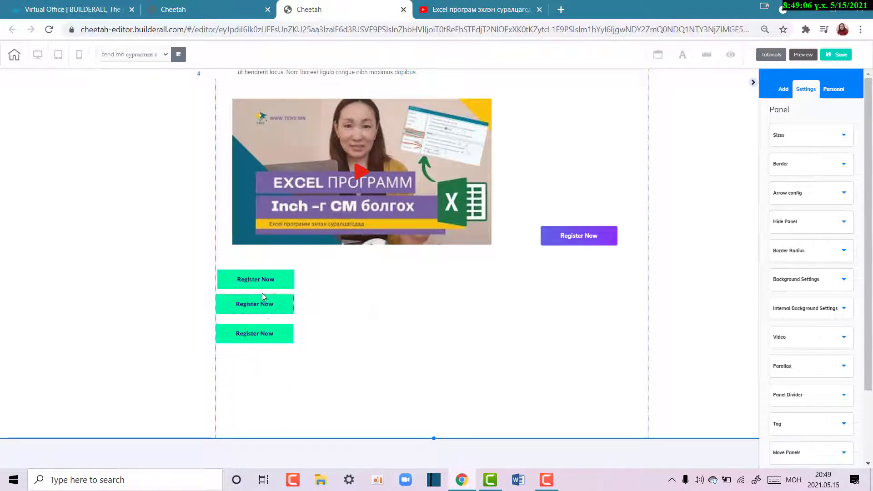
# - Change the headlines of the three green buttons to "Хичээл -1", "Хичээл-2" and "Хичээл-3", from first to last
pyautogui.click(263, 284)
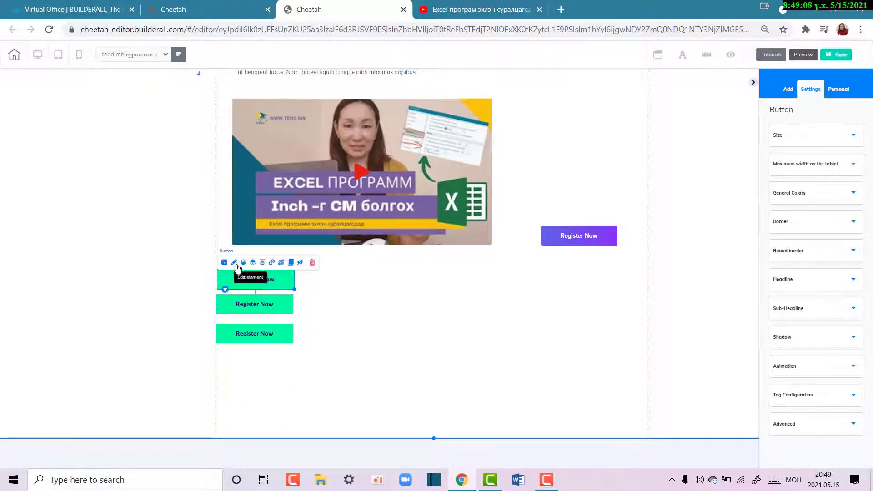
pyautogui.click(845, 137)
pyautogui.click(846, 139)
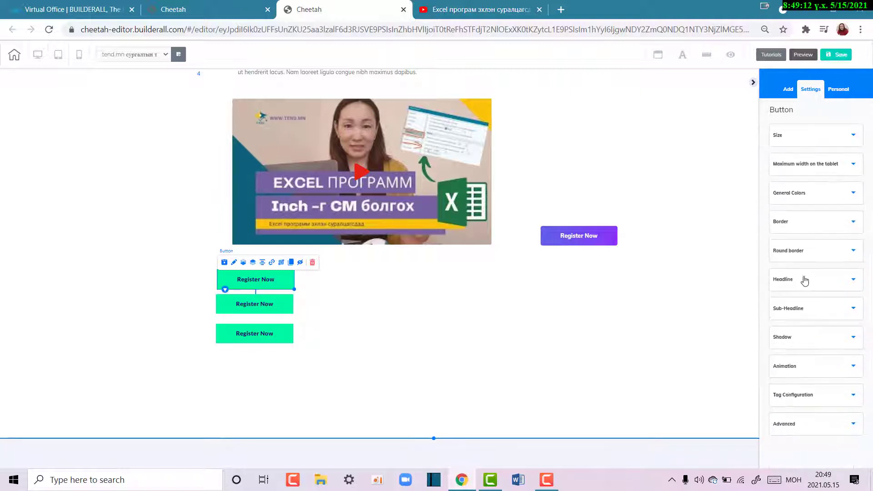
pyautogui.click(820, 282)
pyautogui.moveTo(797, 318); pyautogui.dragTo(701, 333)
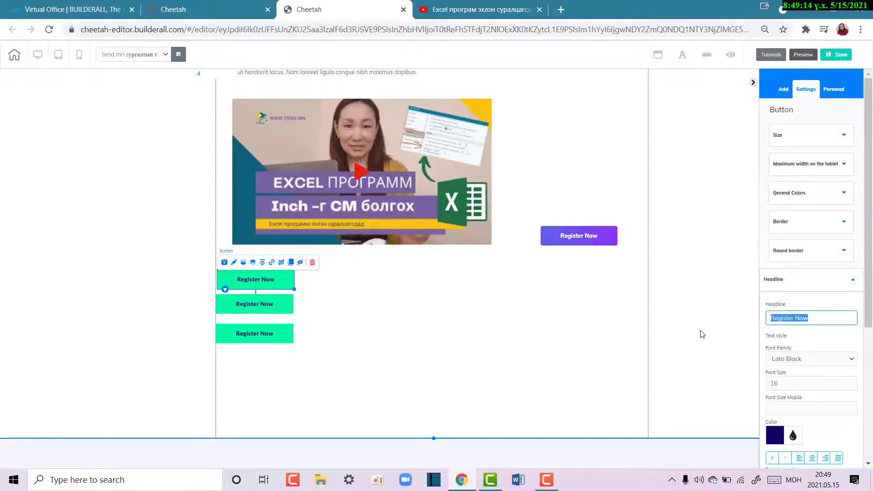
pyautogui.write('Хичээл-3')
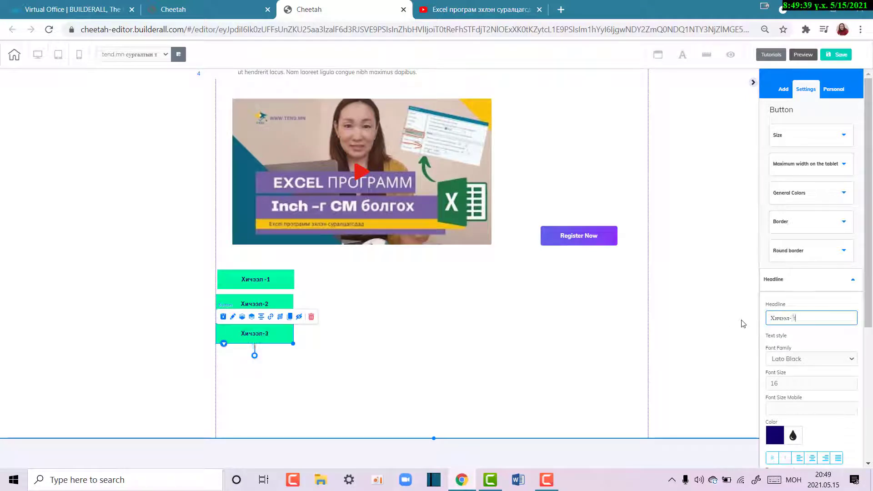
pyautogui.click(727, 208)
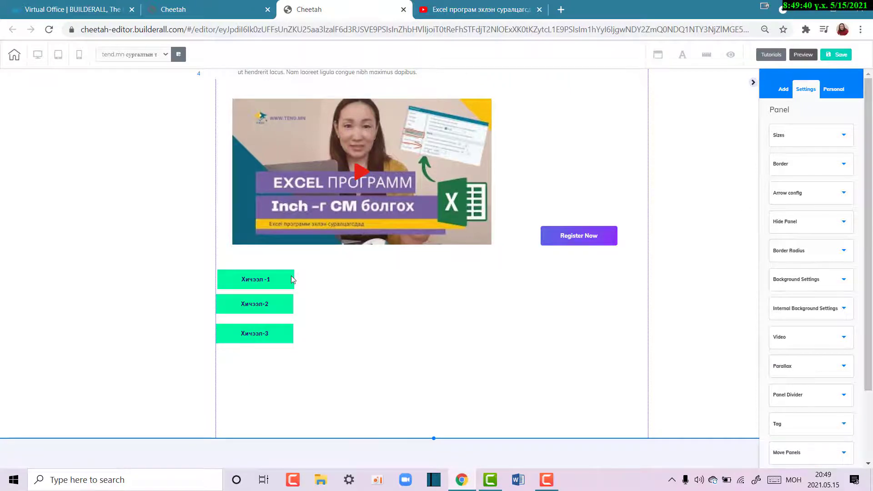
# - Set the link type of the green "Хичээл -1" button to Popup and save the page
pyautogui.click(266, 280)
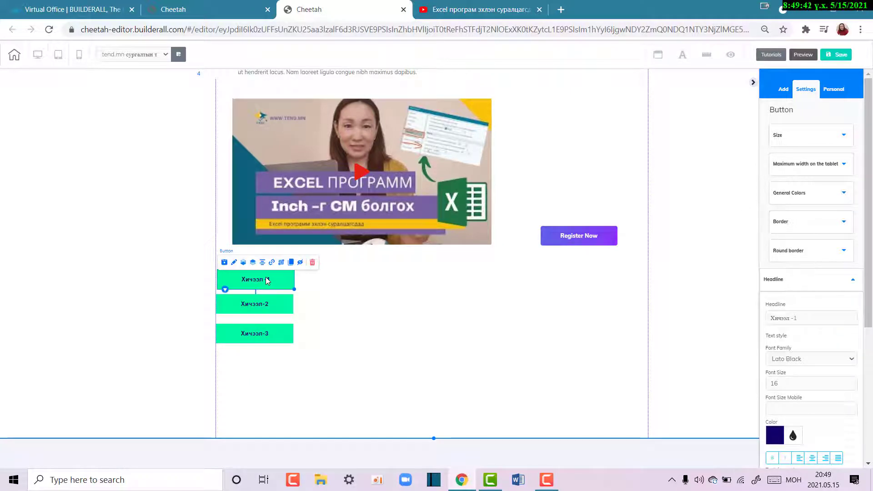
pyautogui.click(523, 301)
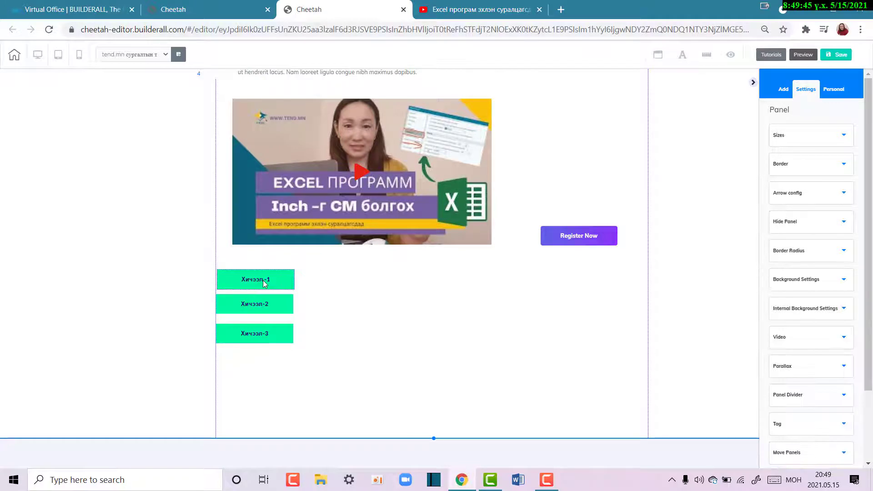
pyautogui.click(265, 282)
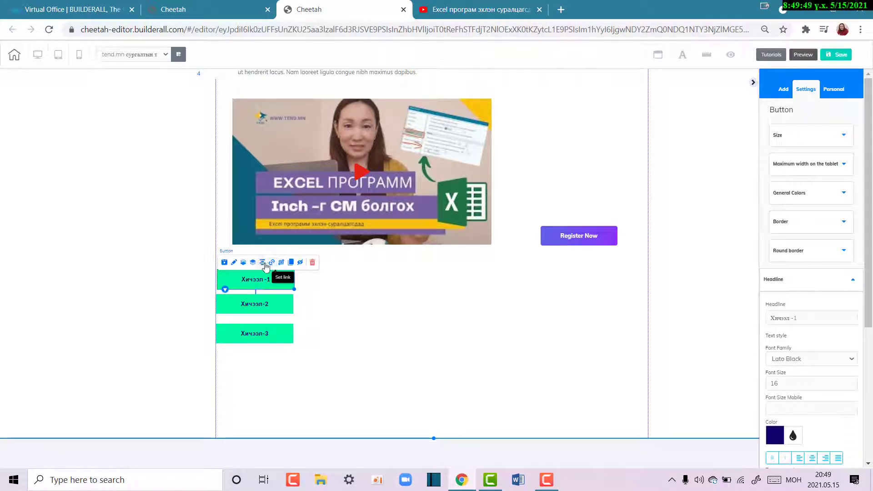
pyautogui.click(271, 264)
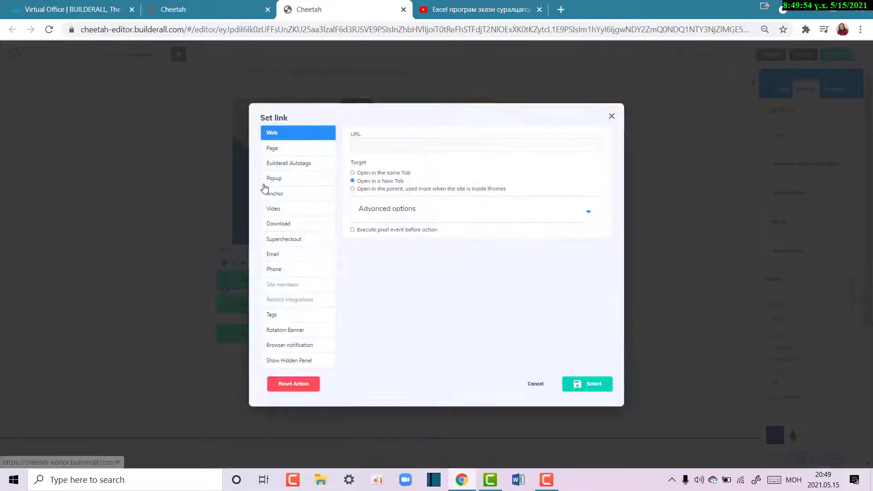
pyautogui.click(265, 181)
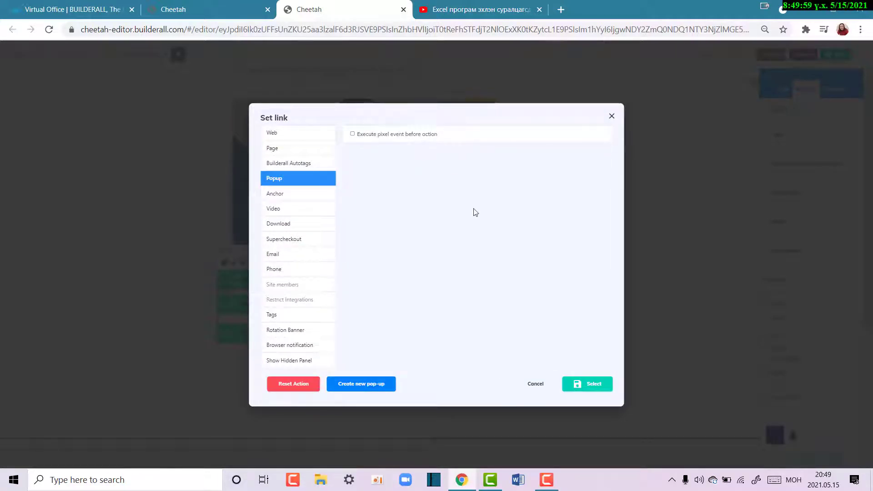
pyautogui.click(600, 385)
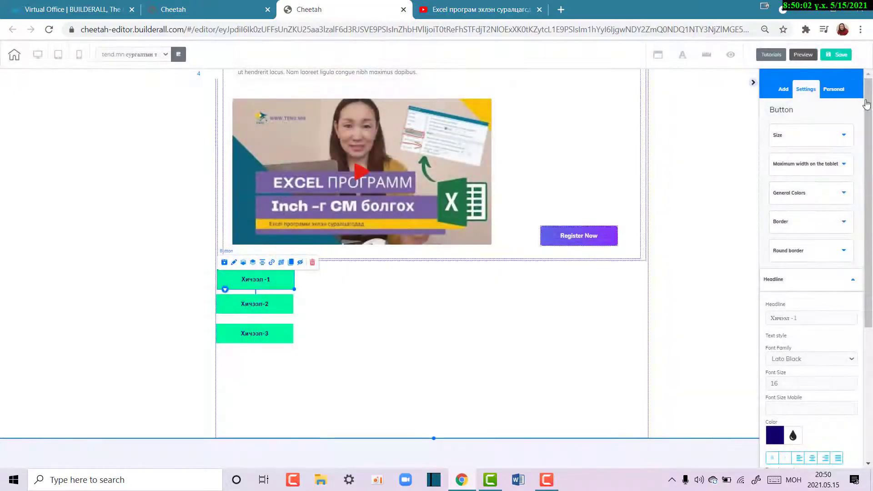
pyautogui.click(840, 55)
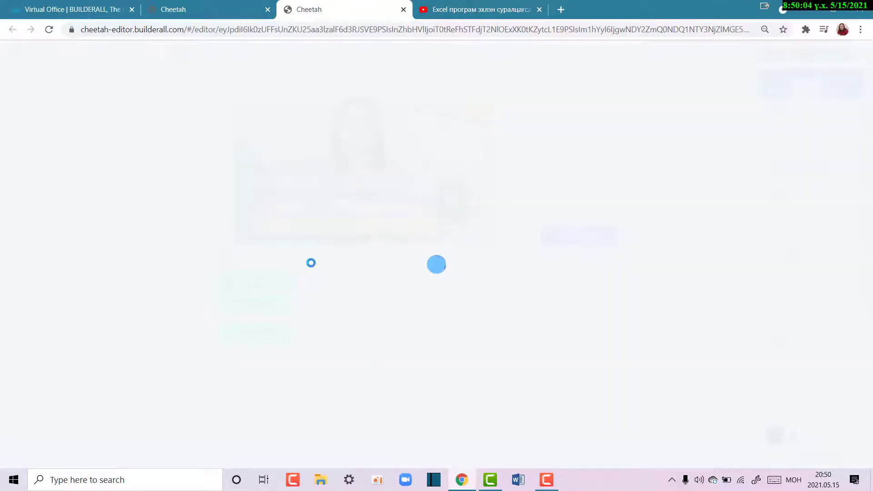